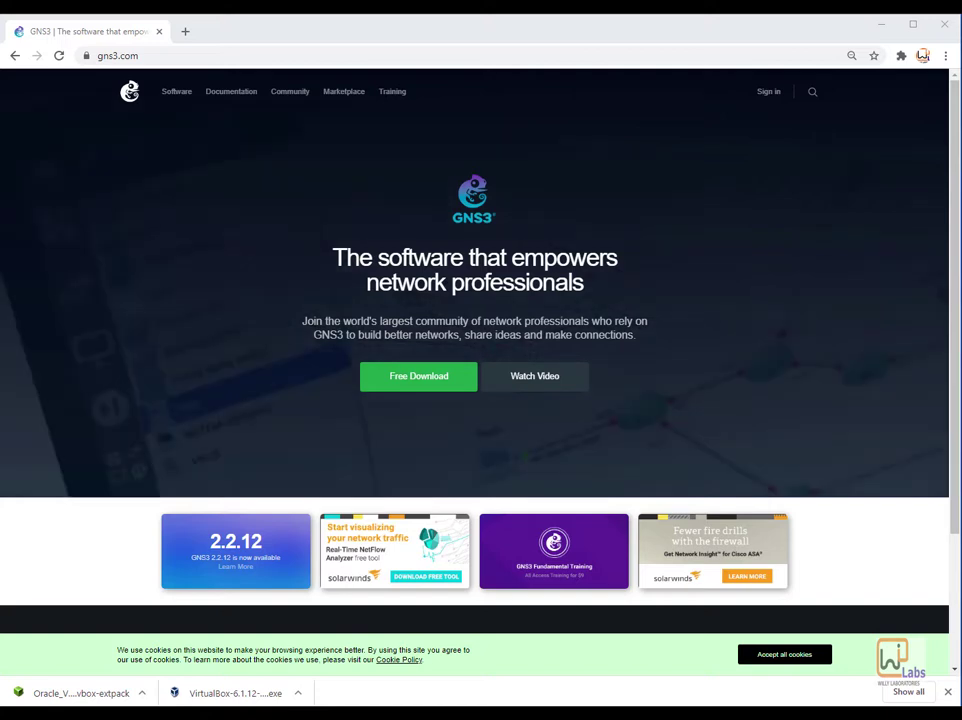
Open the free download page on gns3.com and request the Windows version 2.2.12 installer
click(460, 43)
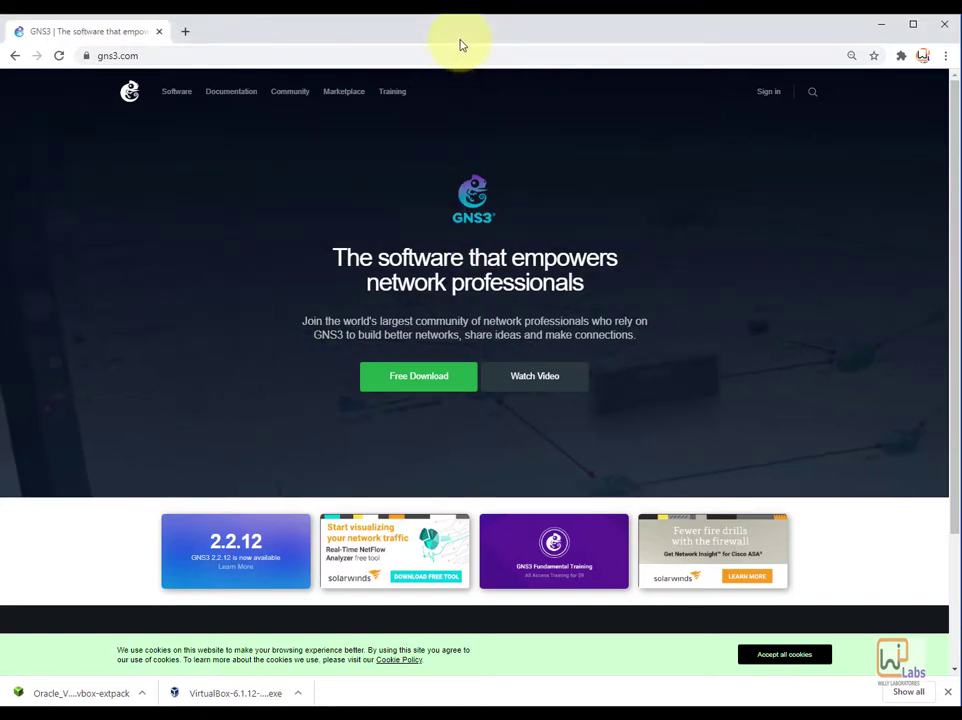
click(177, 58)
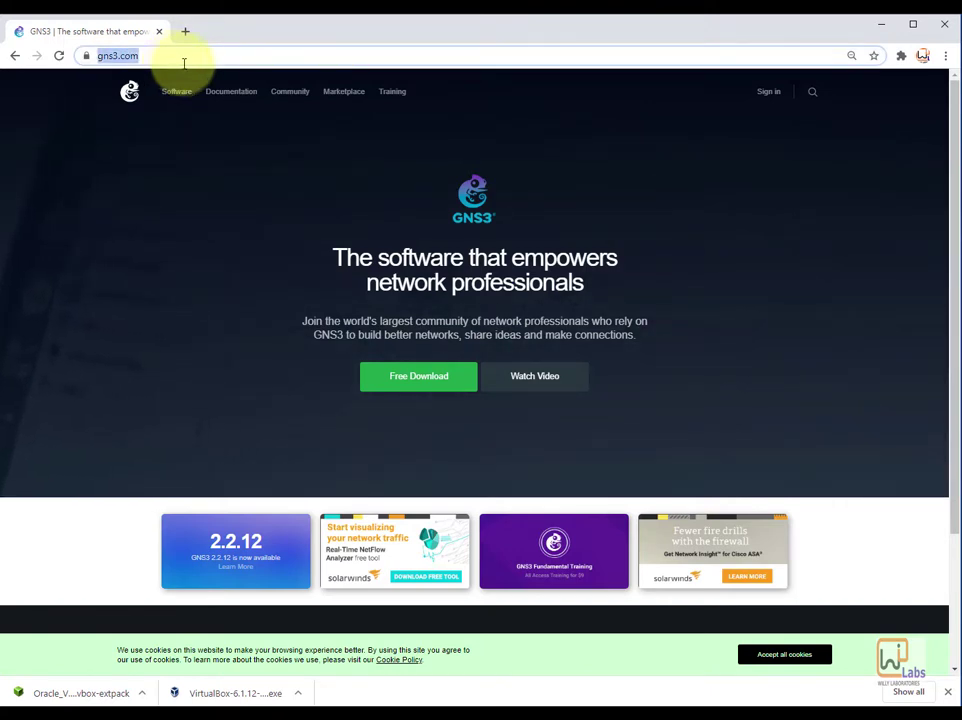
click(333, 176)
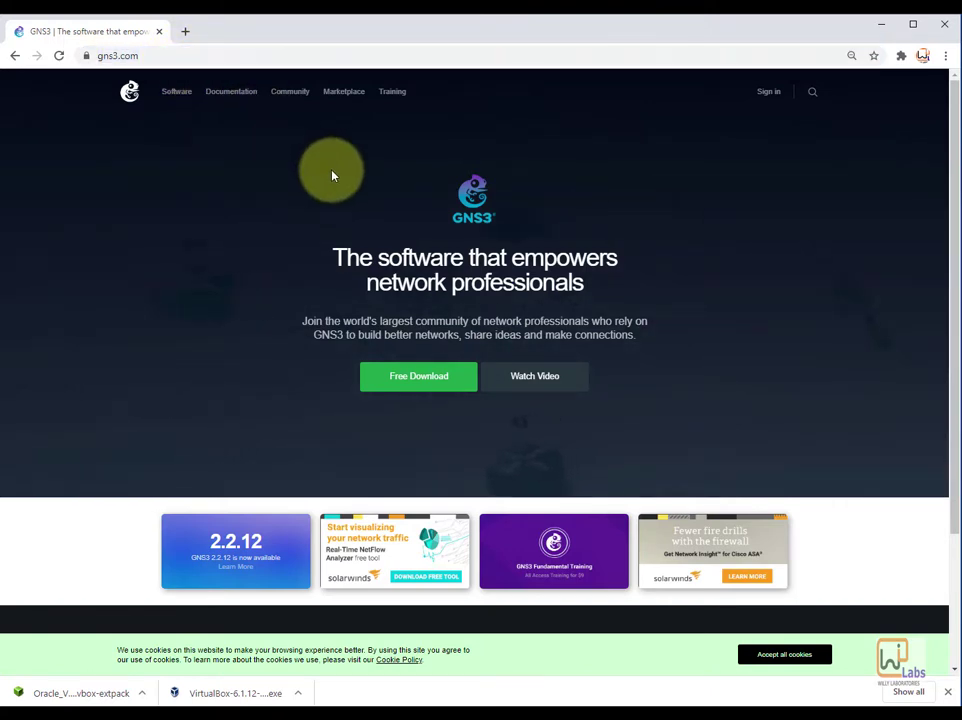
click(436, 387)
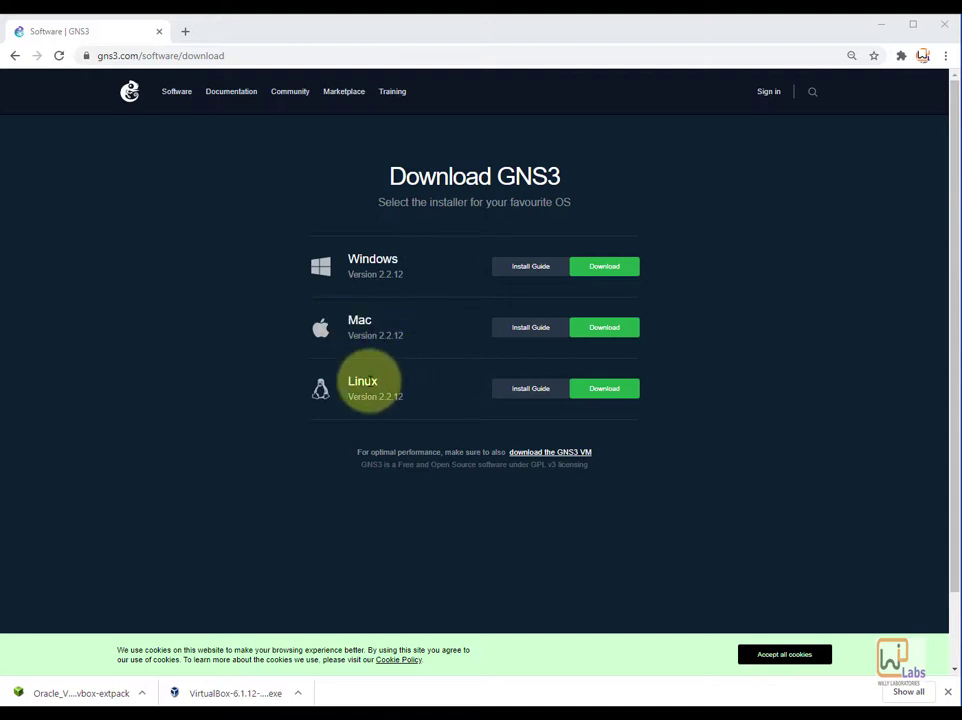
click(600, 267)
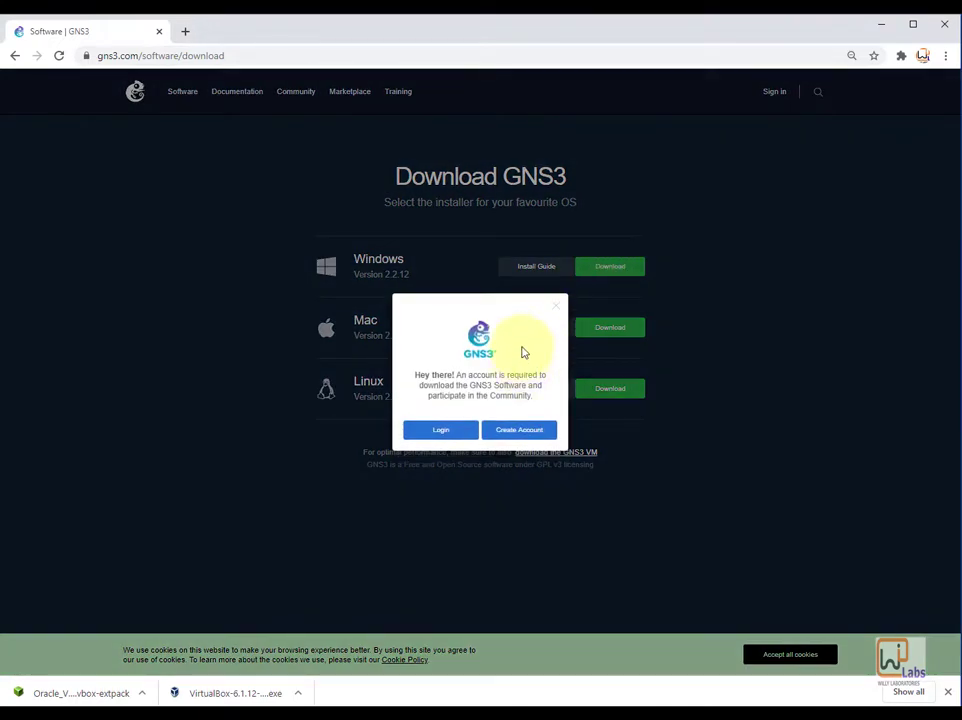
Log in to the GNS3 community with the account e-mail and password
key(ctrl+plus)
key(ctrl+plus)
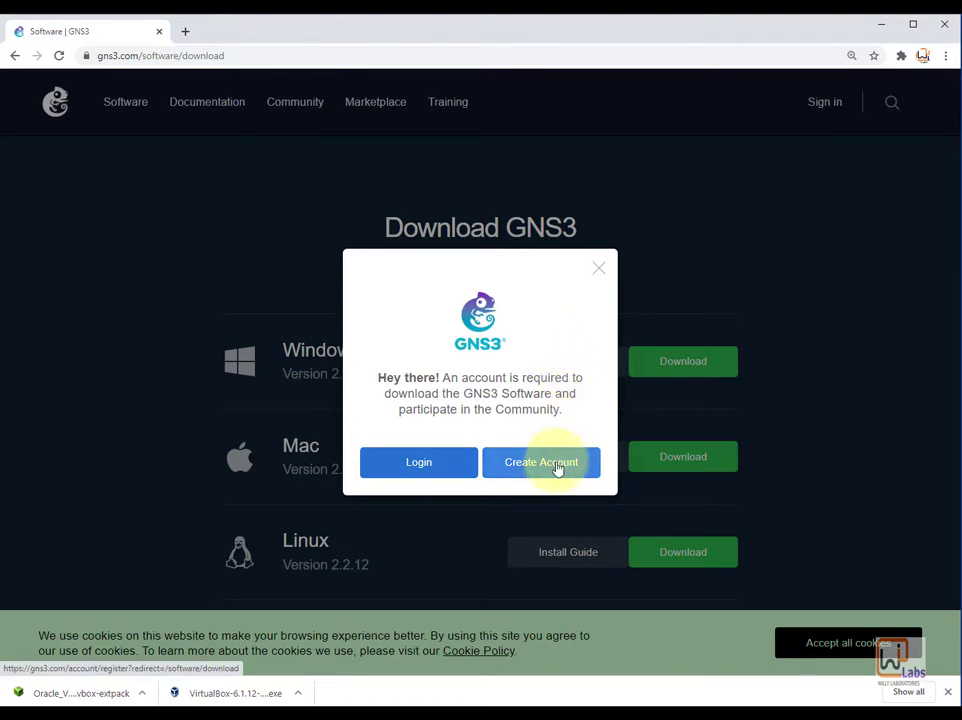
click(441, 465)
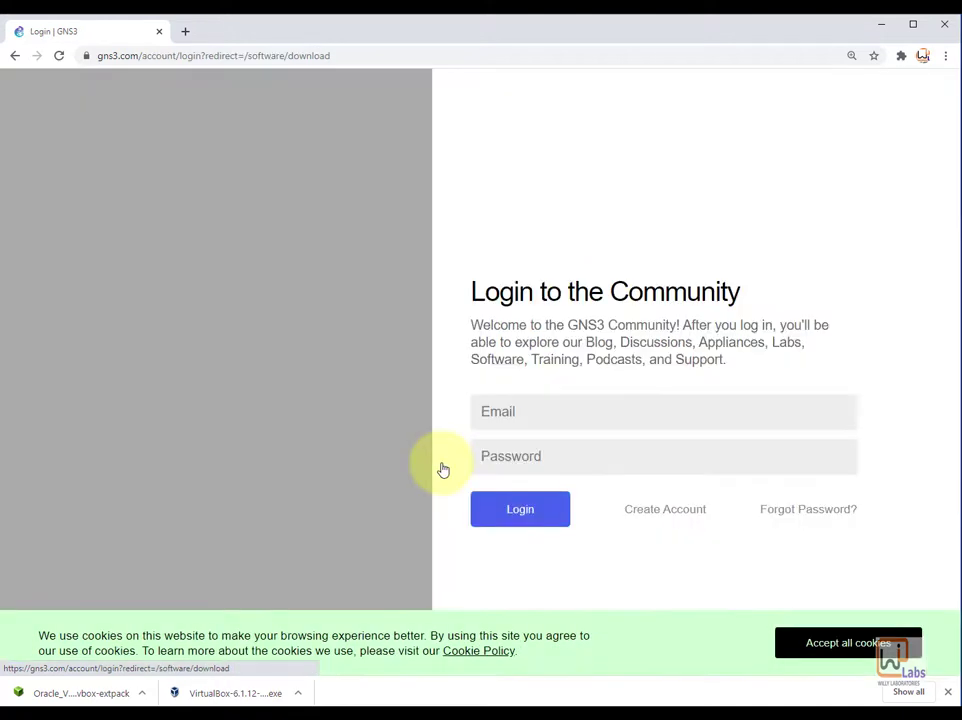
click(498, 409)
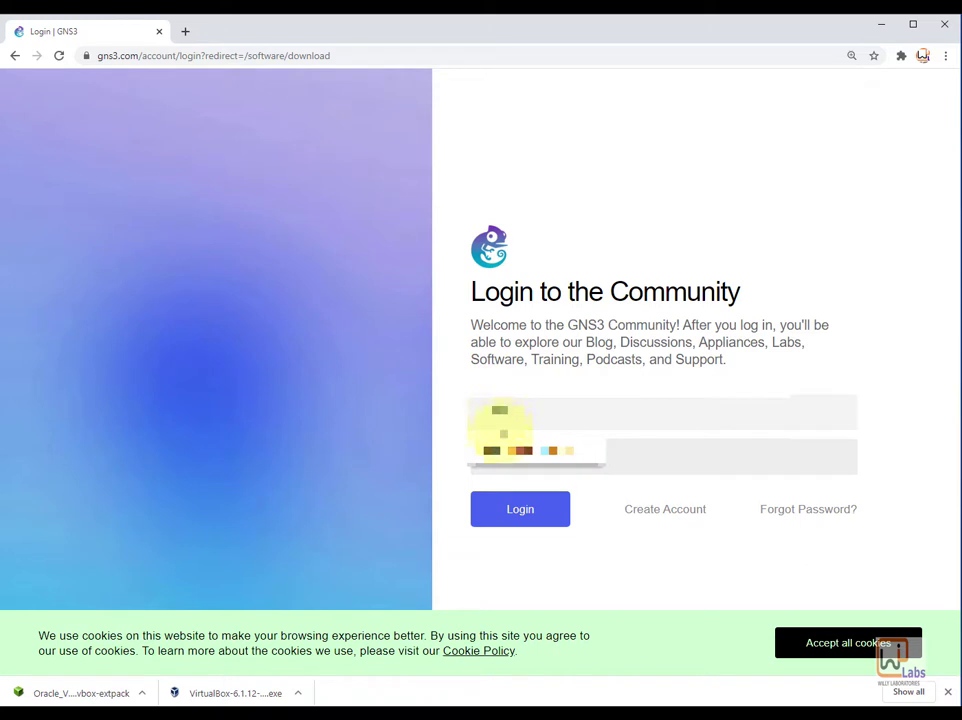
click(508, 451)
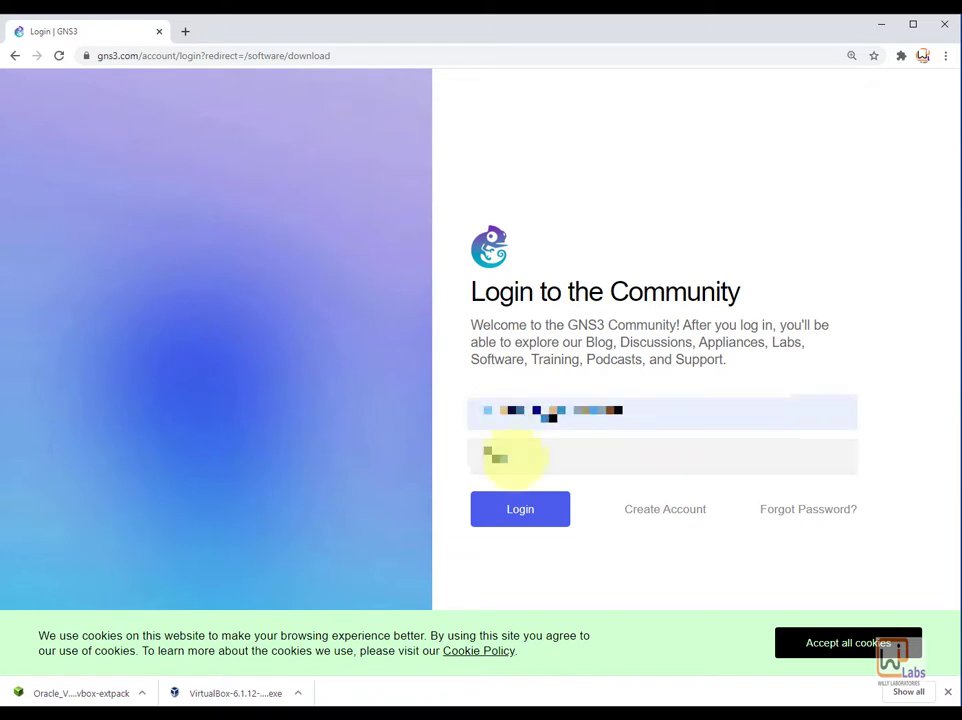
click(513, 457)
text(***)
key(BackSpace)
key(BackSpace)
key(BackSpace)
click(517, 507)
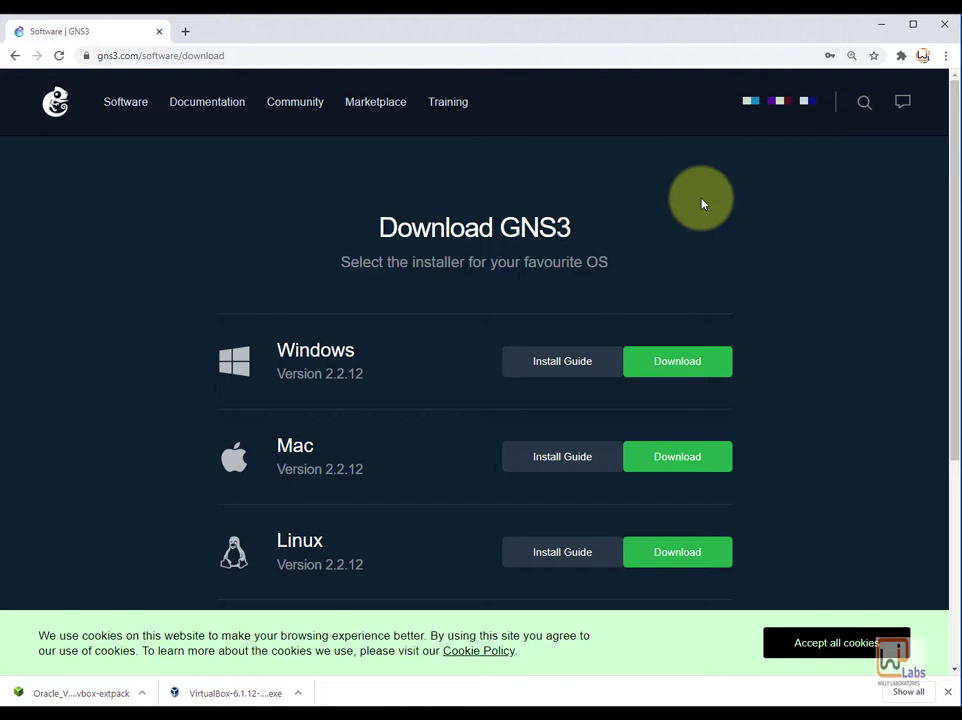
Download the GNS3 2.2.12 installer for Windows and return to the download page
click(685, 366)
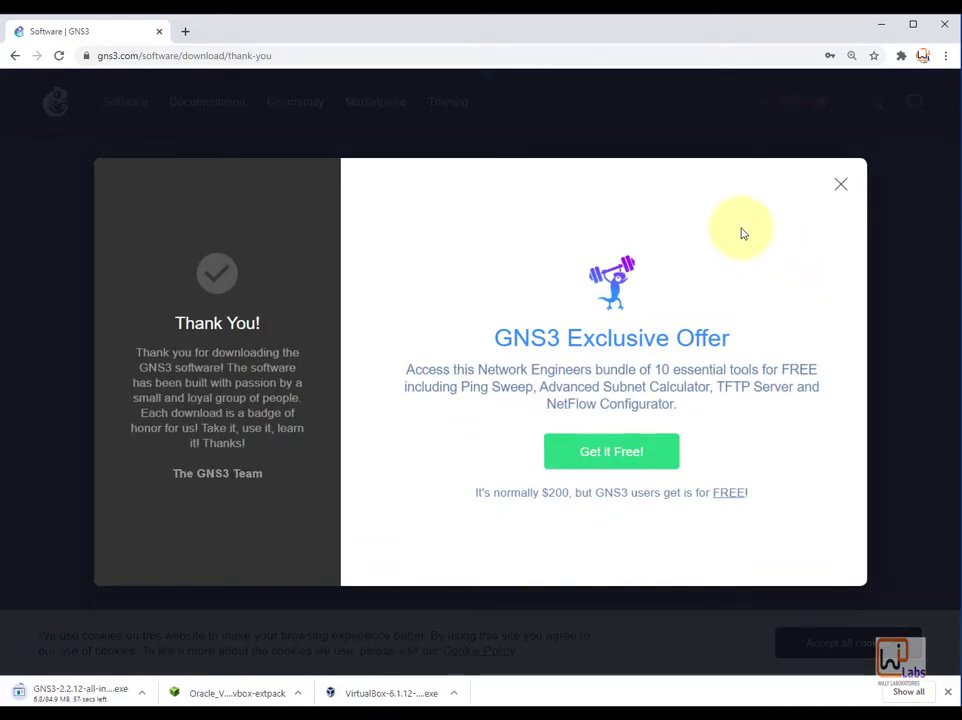
key(alt+Left)
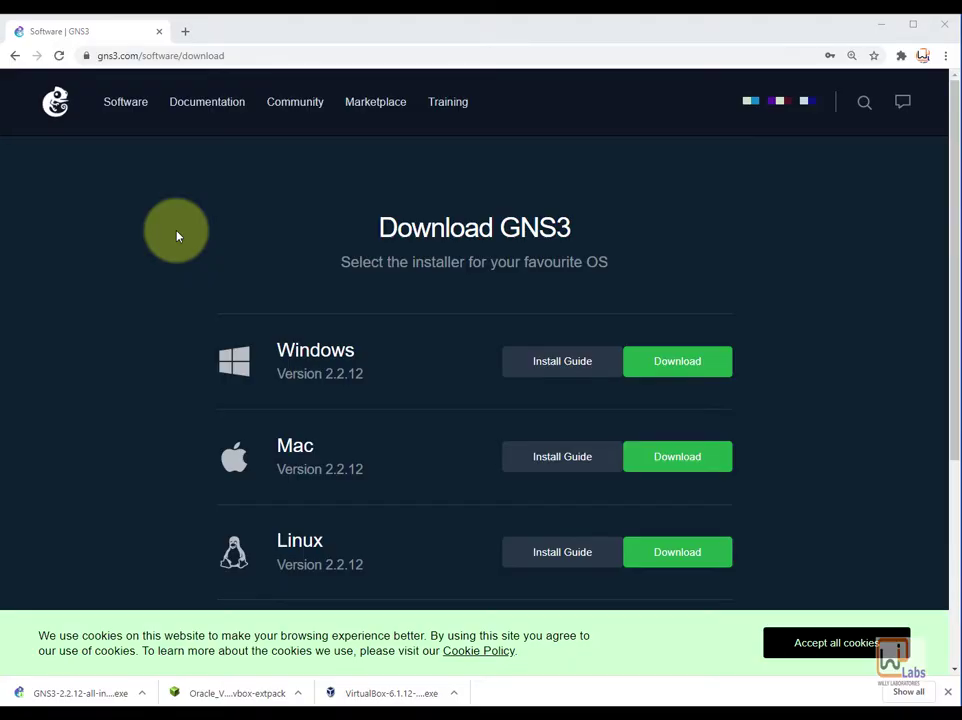
Open the GNS3 VM download page in a new browser tab and switch to it
scroll(176, 235, down, 3)
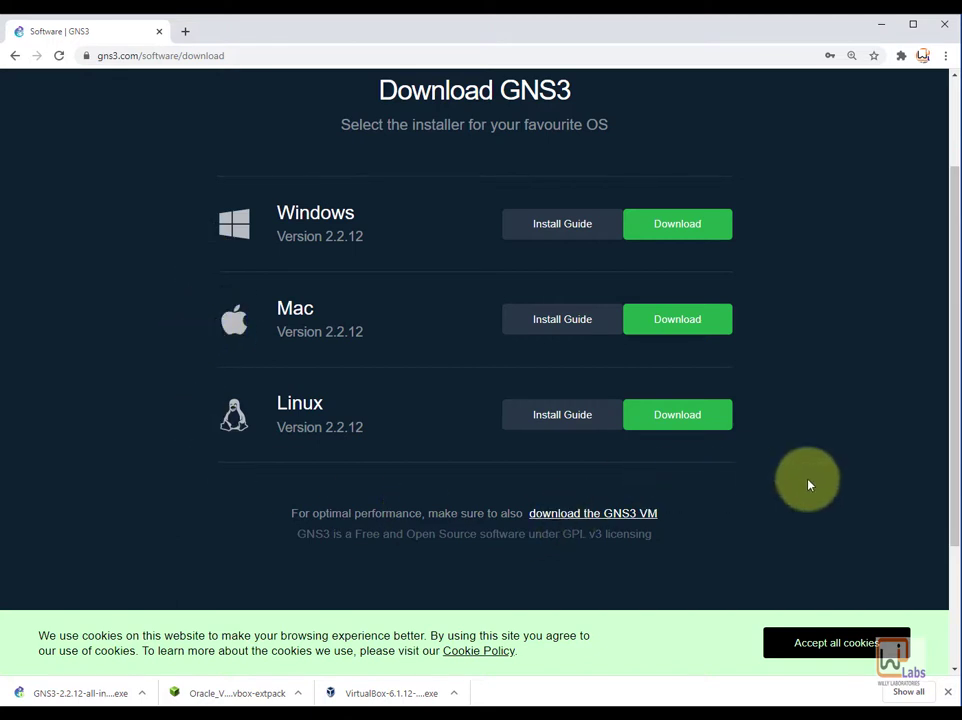
right_click(609, 515)
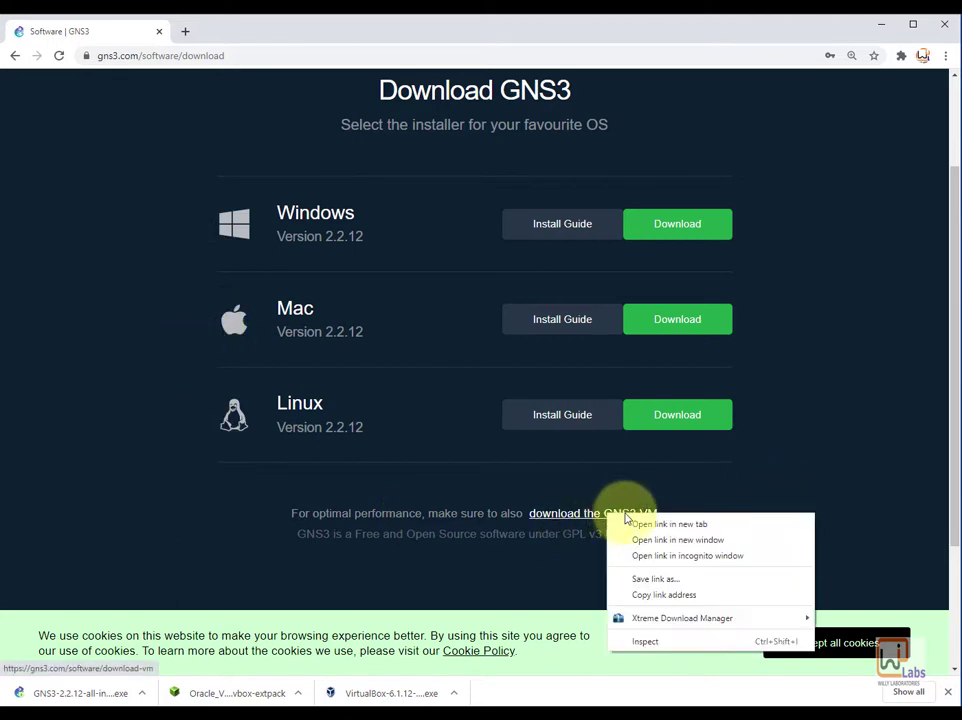
click(646, 524)
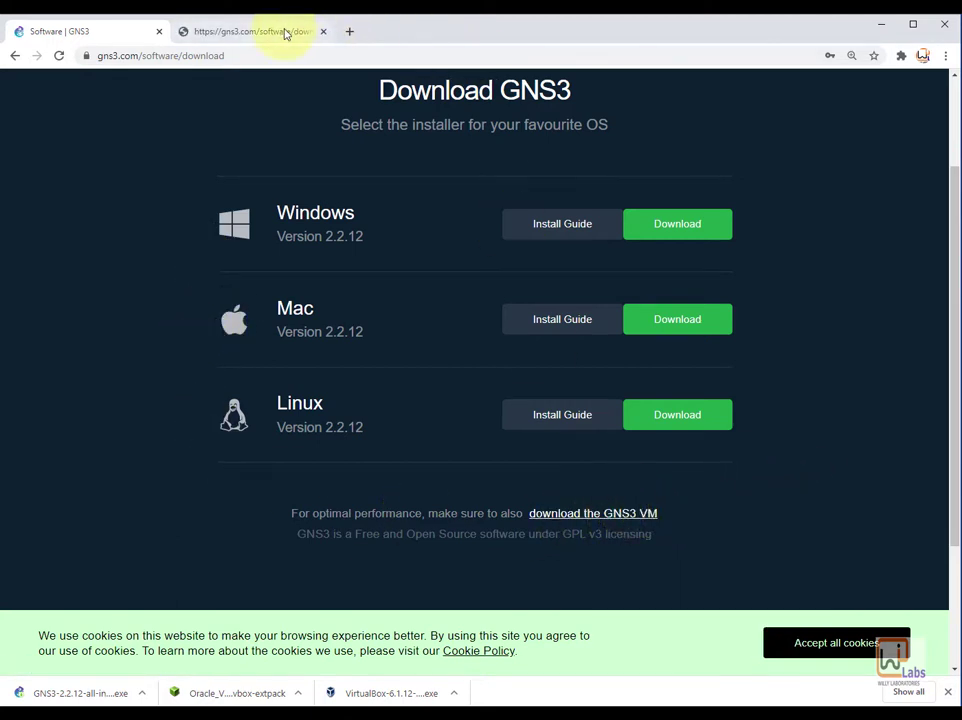
click(285, 33)
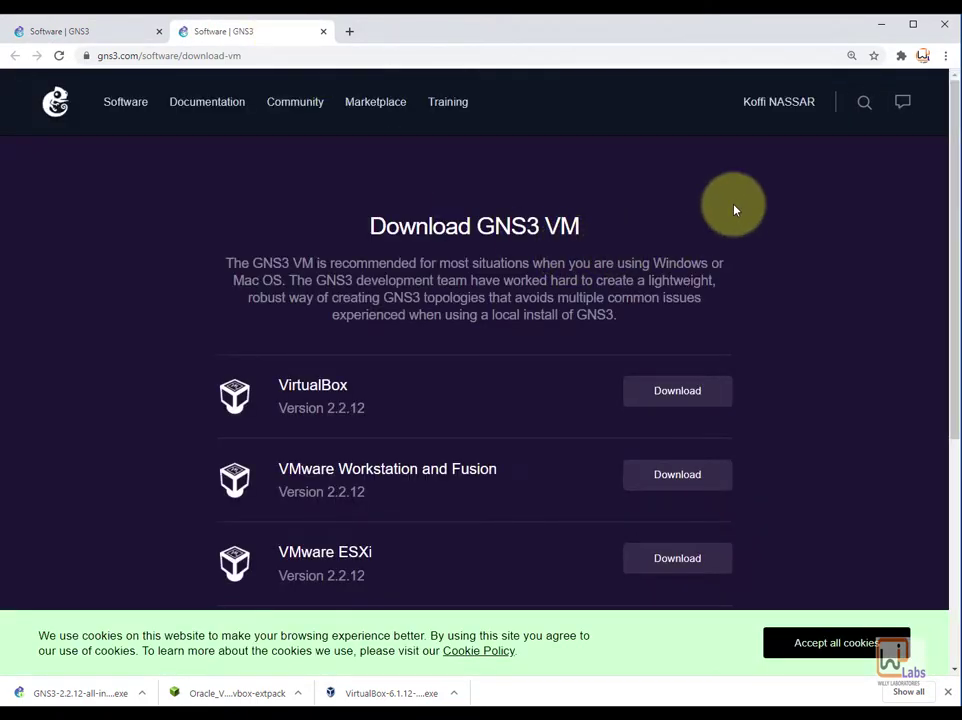
Review the GNS3 VM options and download the VirtualBox version 2.2.12 through a new tab
scroll(734, 210, down, 1)
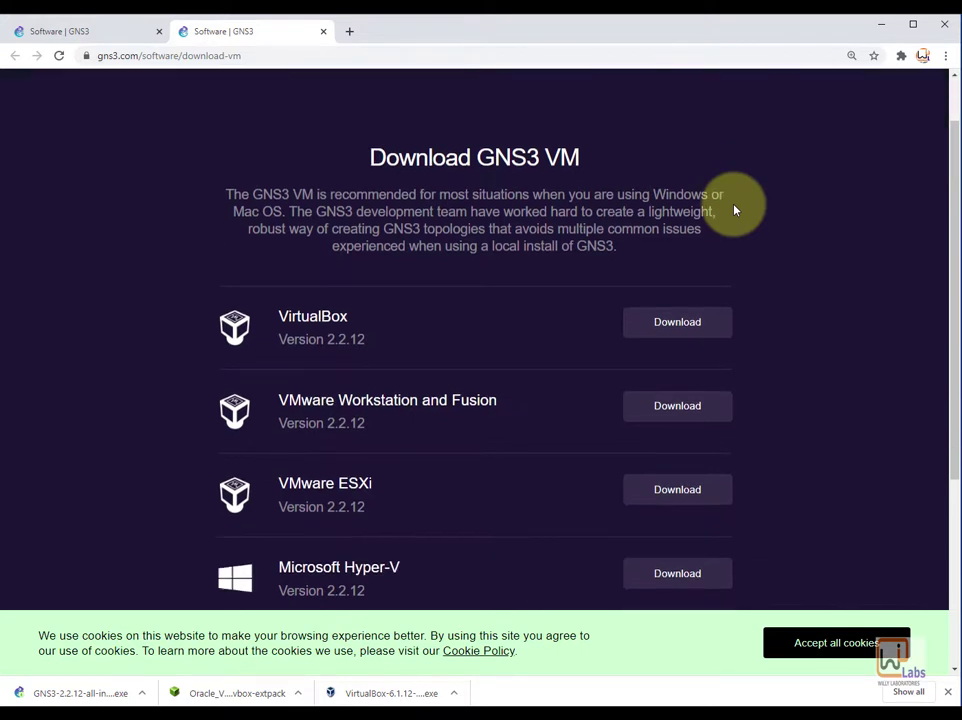
scroll(734, 209, down, 2)
scroll(734, 209, up, 3)
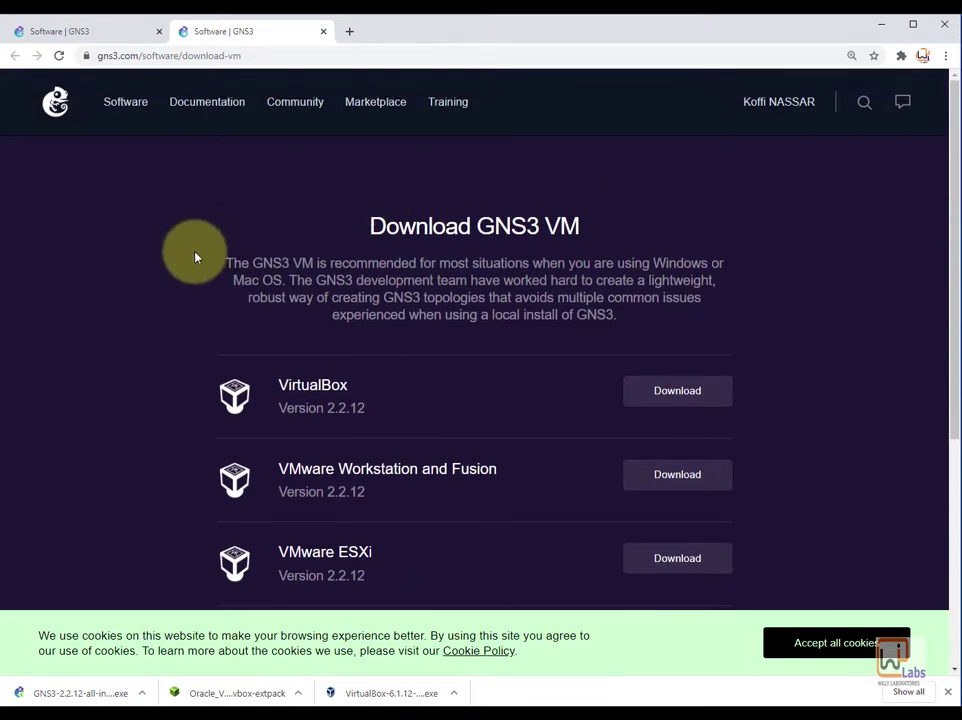
scroll(196, 257, down, 1)
scroll(196, 257, down, 2)
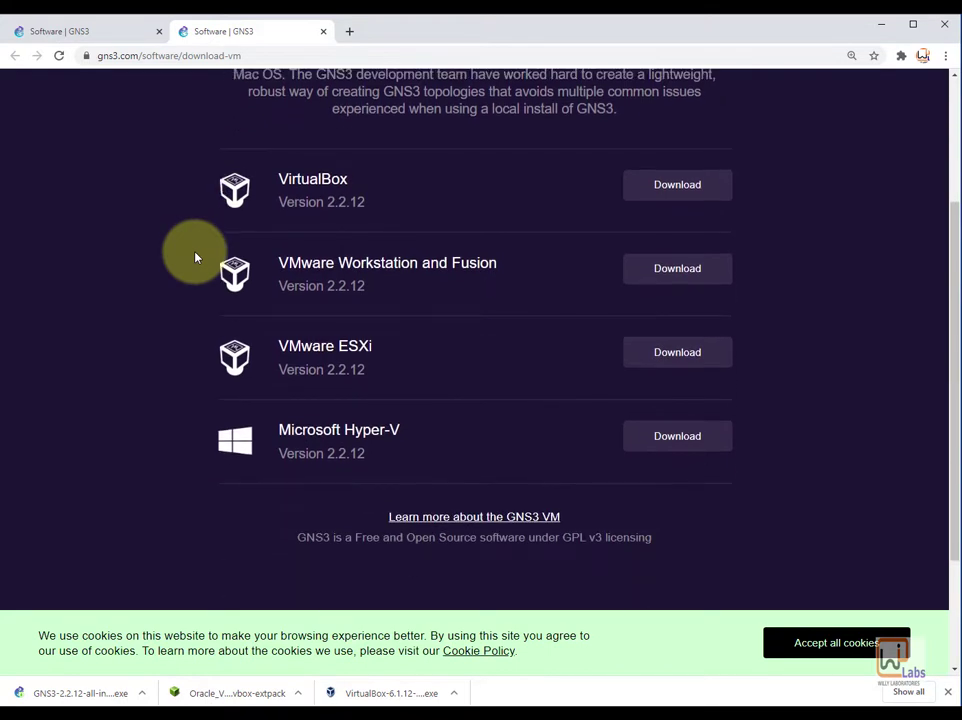
scroll(196, 257, up, 3)
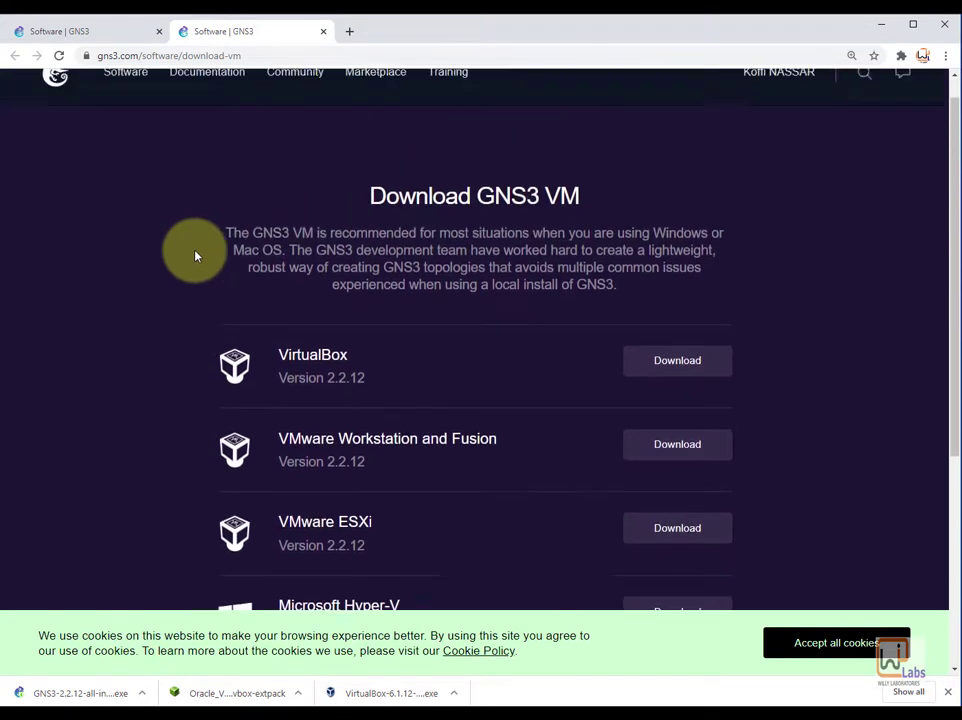
scroll(196, 257, down, 2)
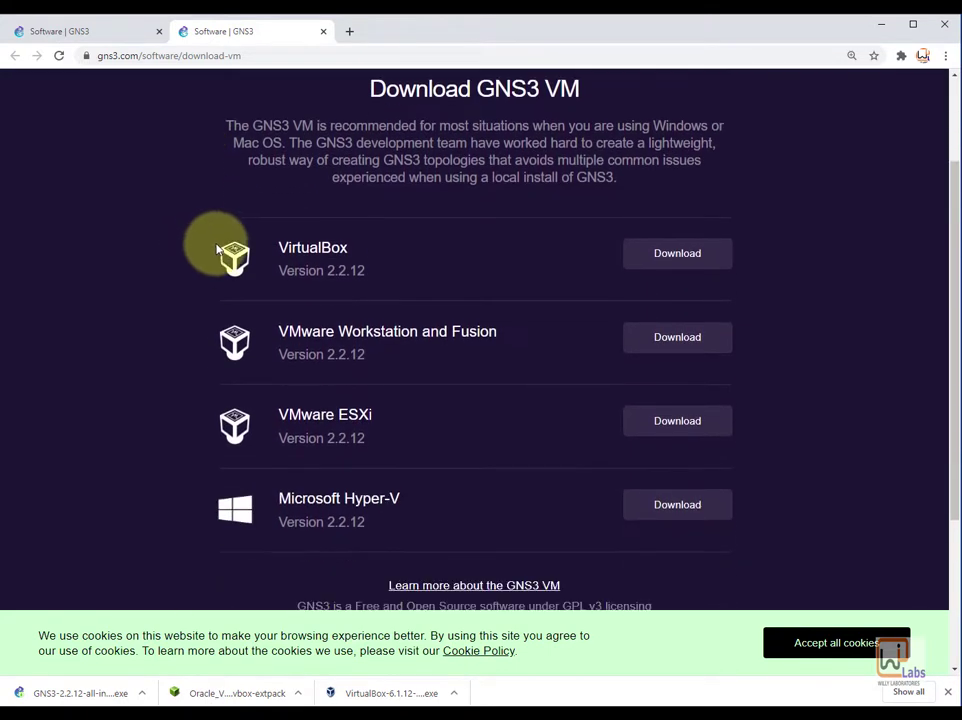
right_click(661, 264)
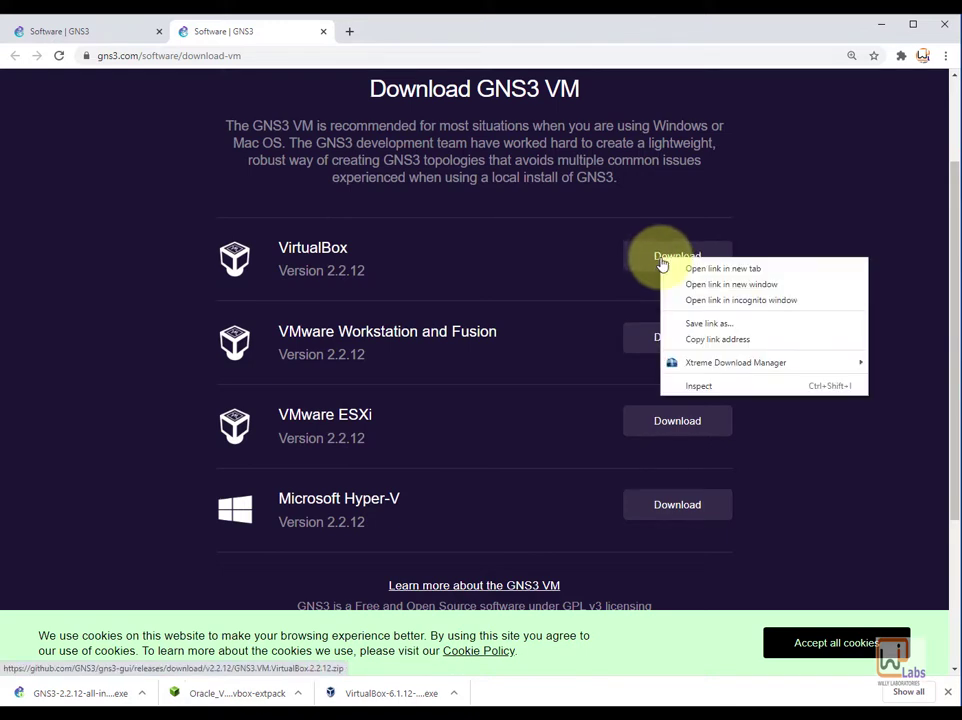
click(692, 265)
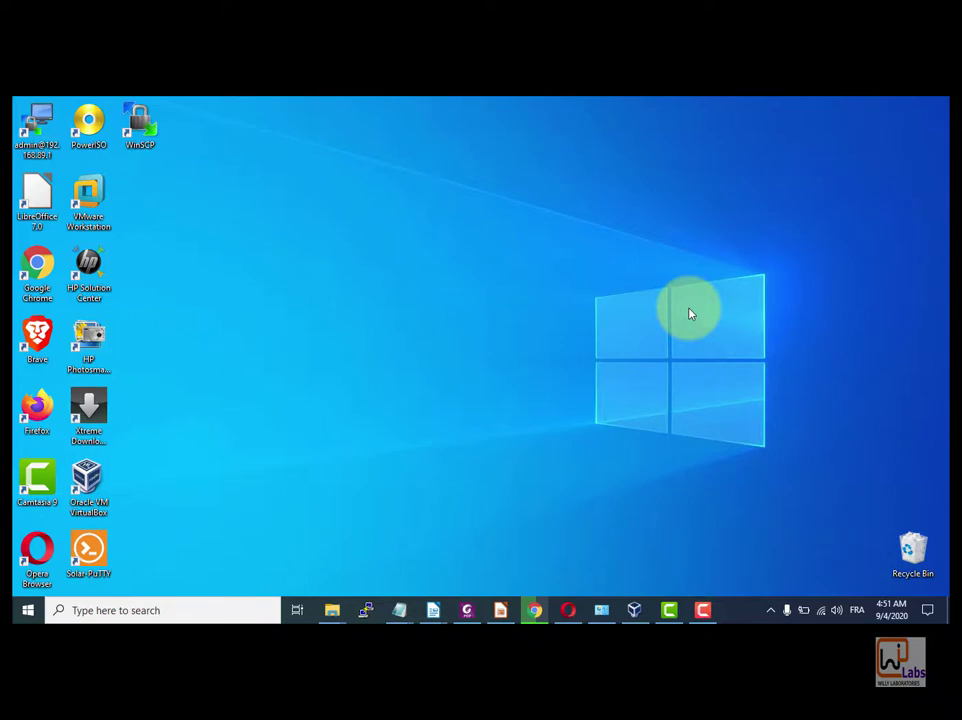
Run GNS3-2.2.12-all-in-one-regular from the Downloads folder in File Explorer as administrator and minimize the folder window
key(super+e)
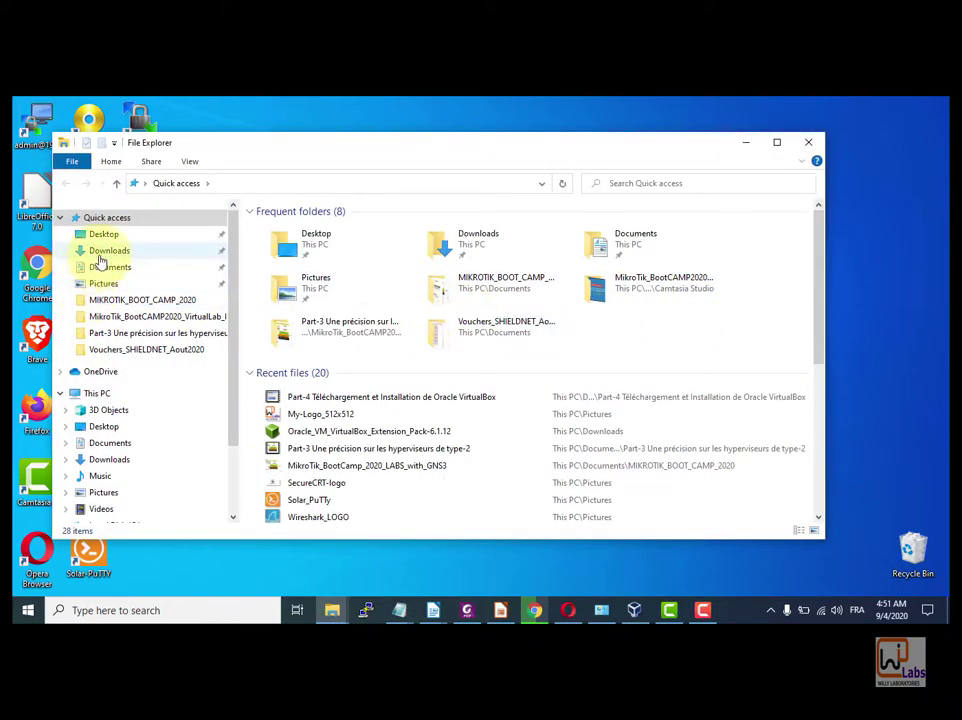
click(100, 251)
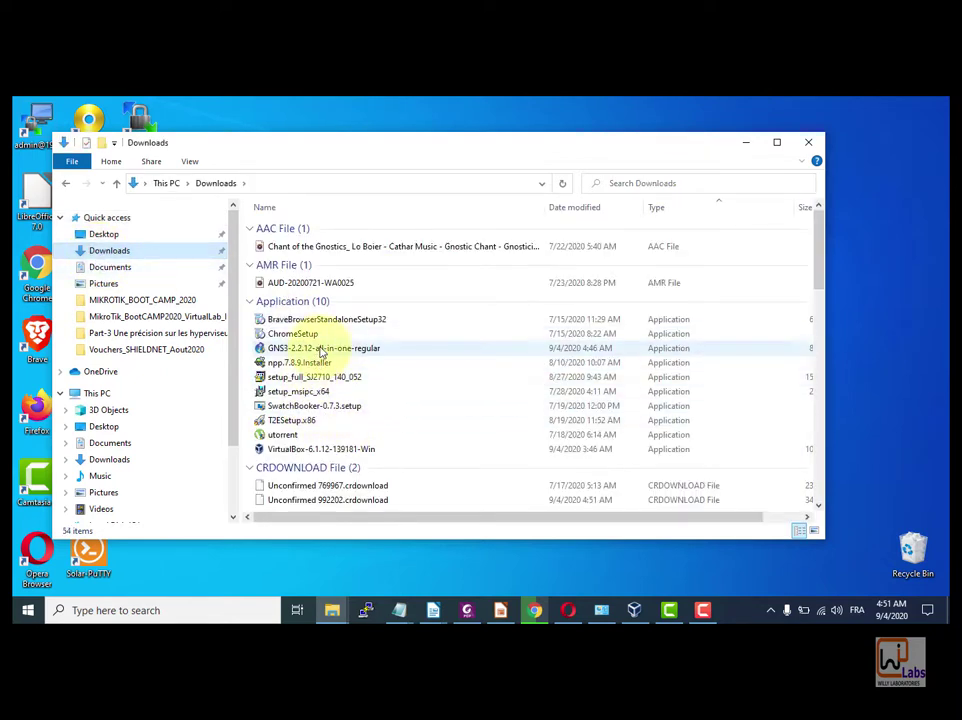
click(322, 348)
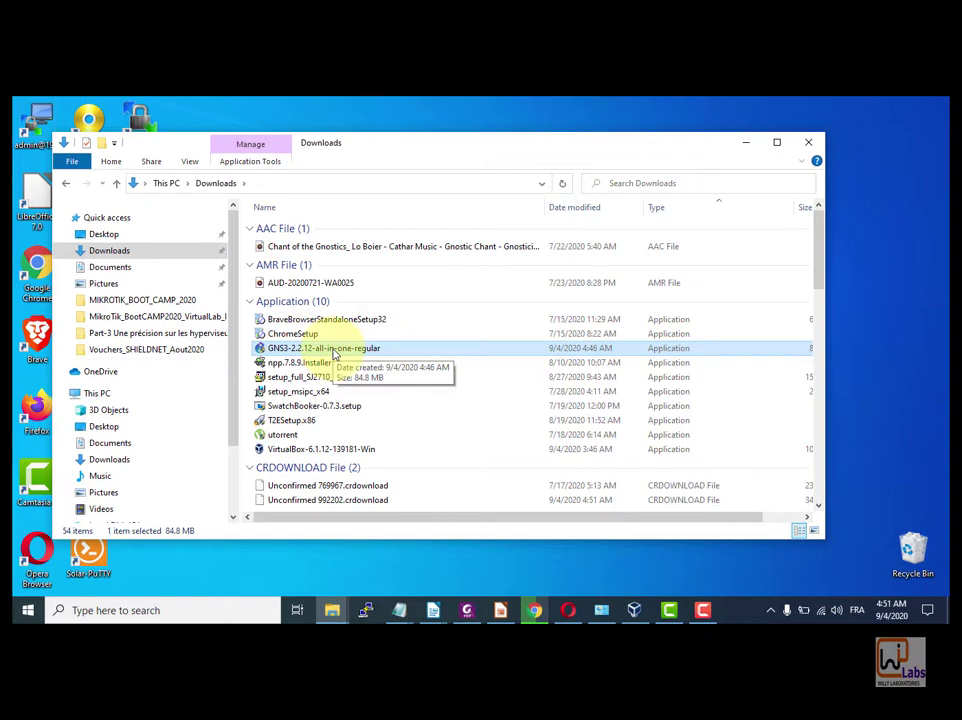
right_click(336, 351)
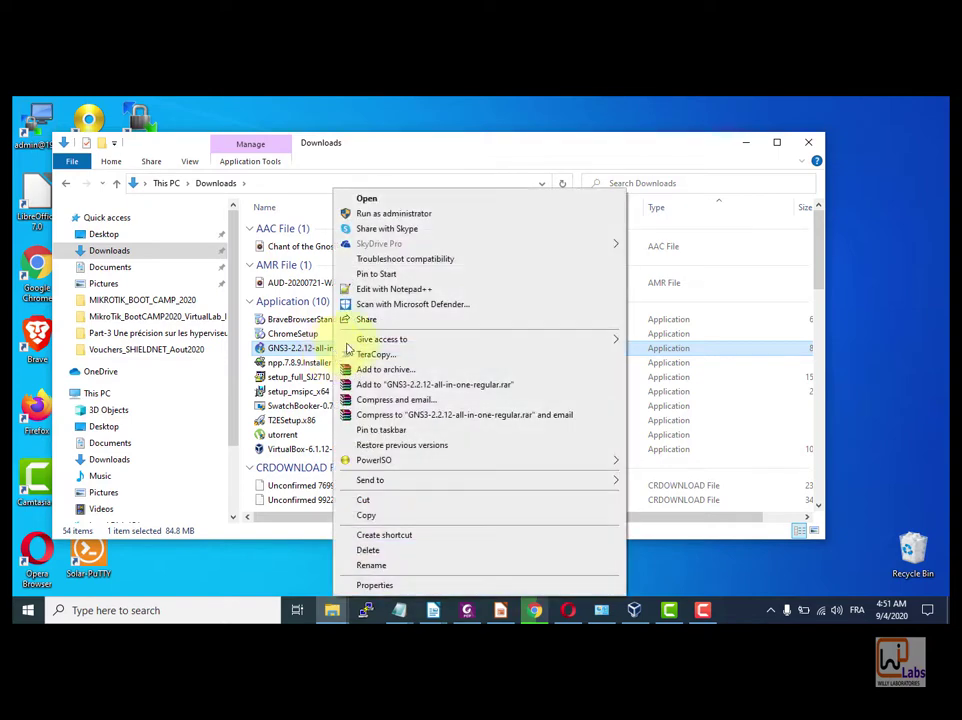
click(406, 214)
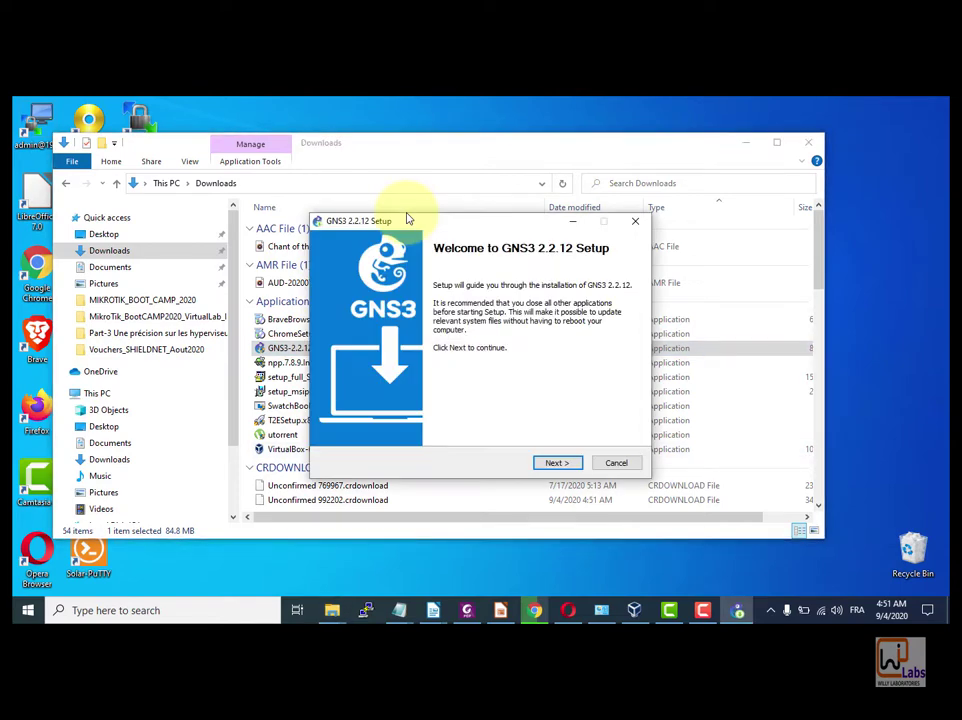
click(745, 143)
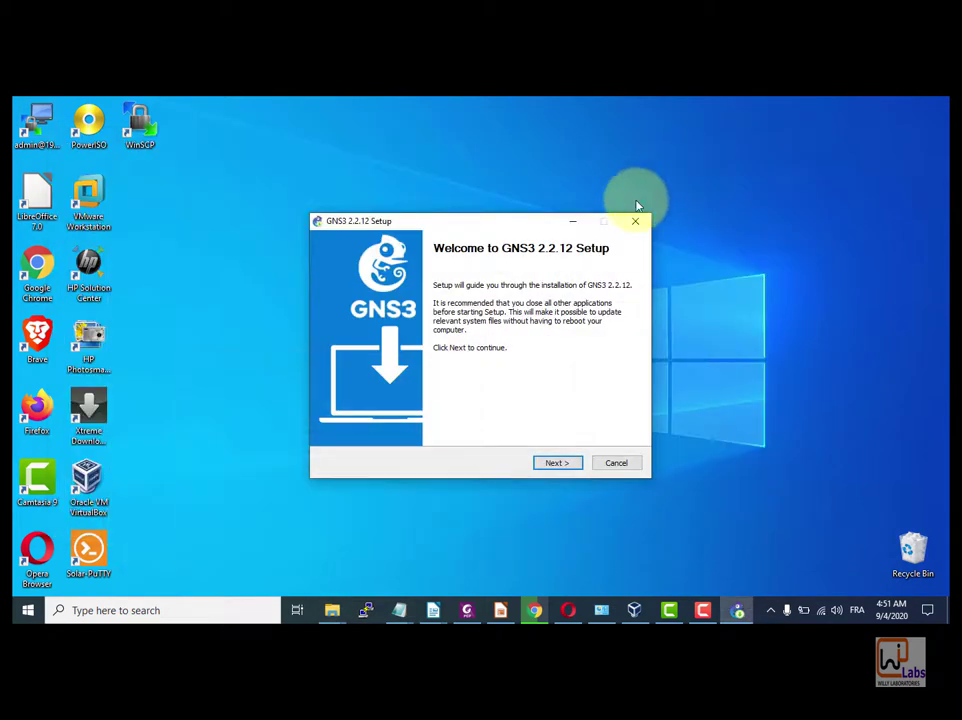
Start the GNS3 2.2.12 setup, accept the license agreement and keep GNS3 as the Start Menu folder
click(555, 465)
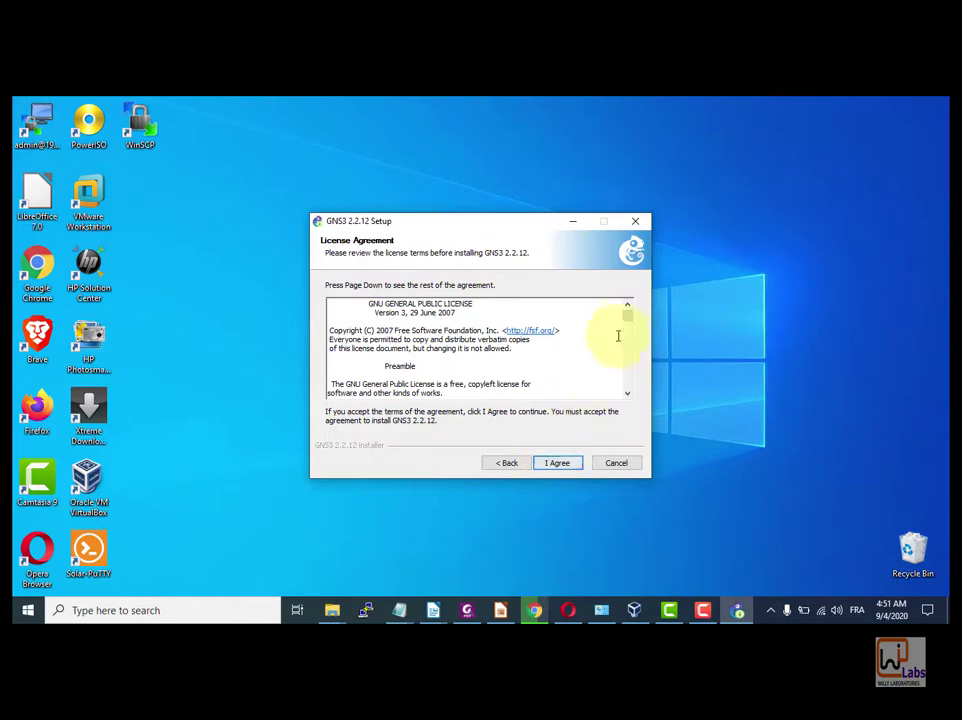
drag(627, 316, 627, 389)
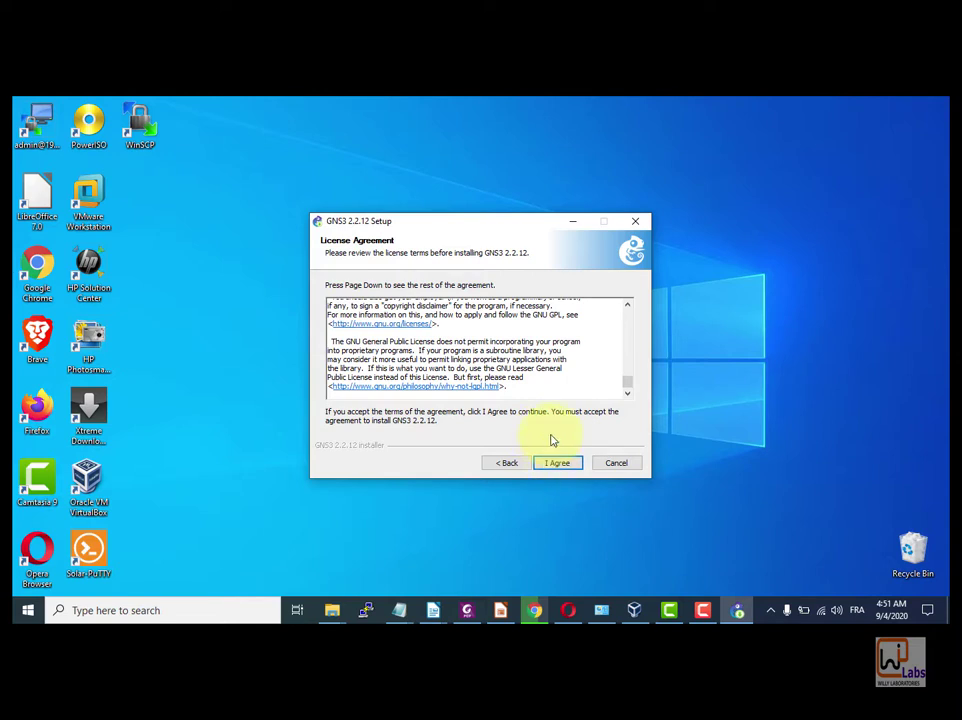
click(555, 465)
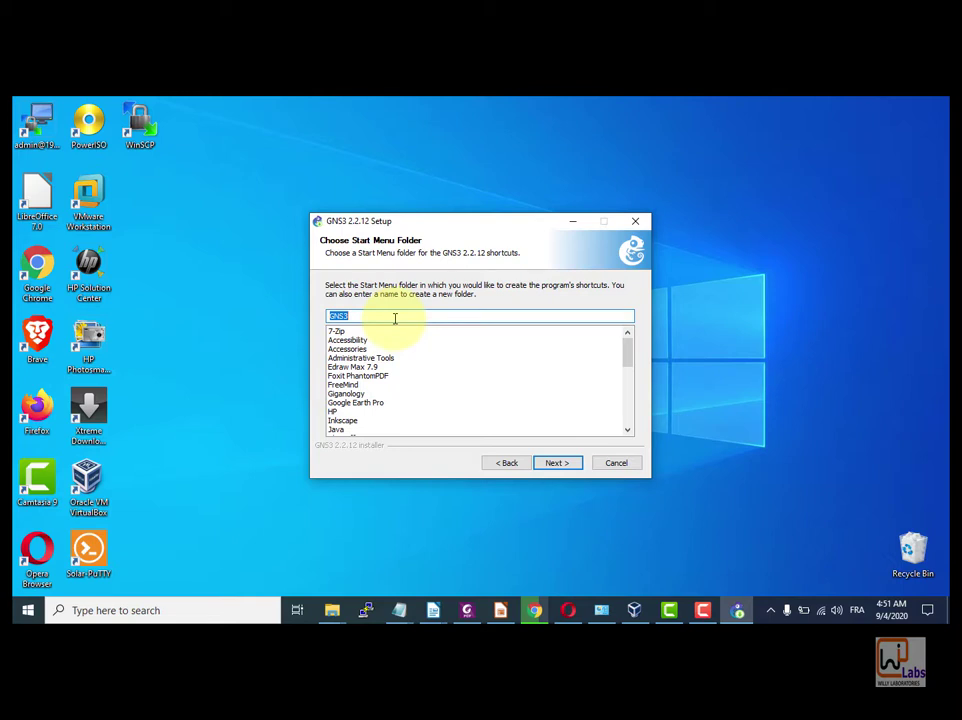
click(554, 466)
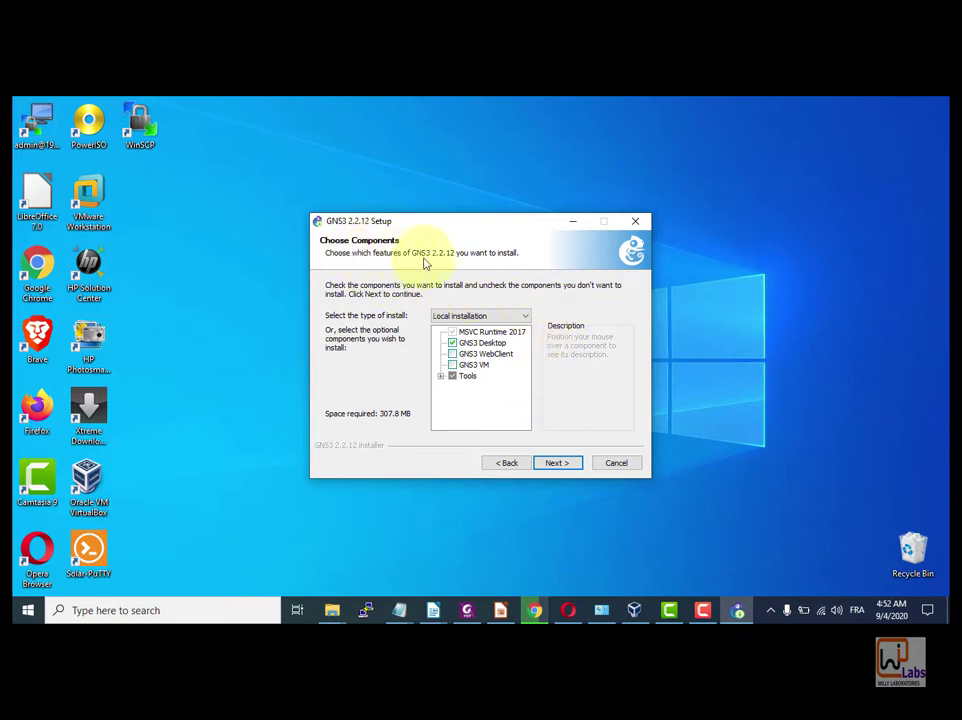
Expand the Tools group and review the components and tools offered for the local installation
click(441, 376)
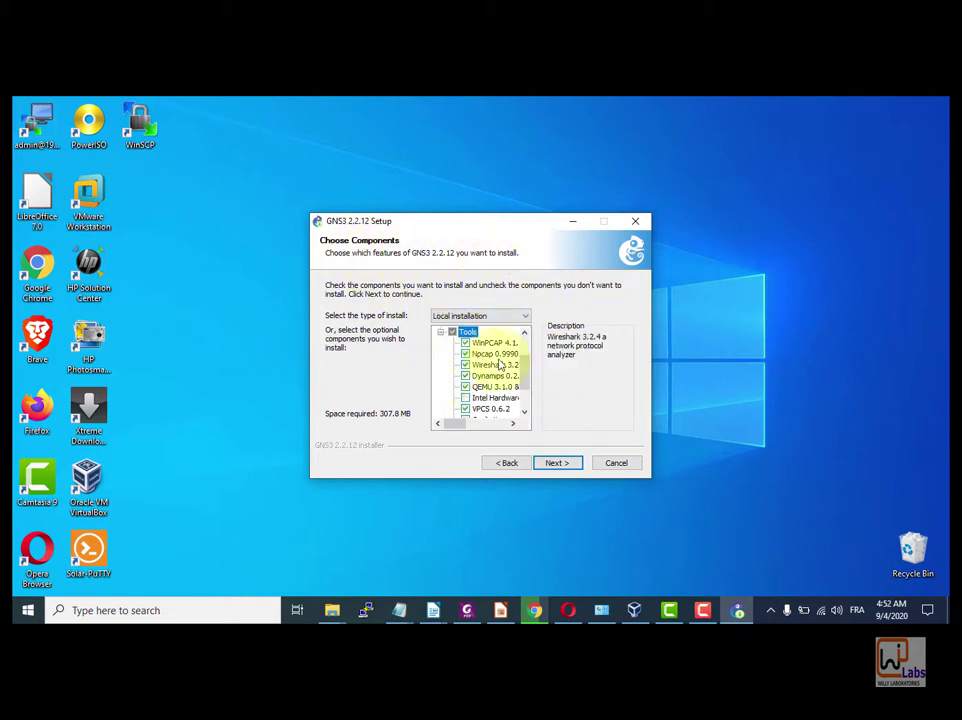
mouse_move(524, 369)
mouse_down()
mouse_move(522, 393)
mouse_move(527, 347)
mouse_up()
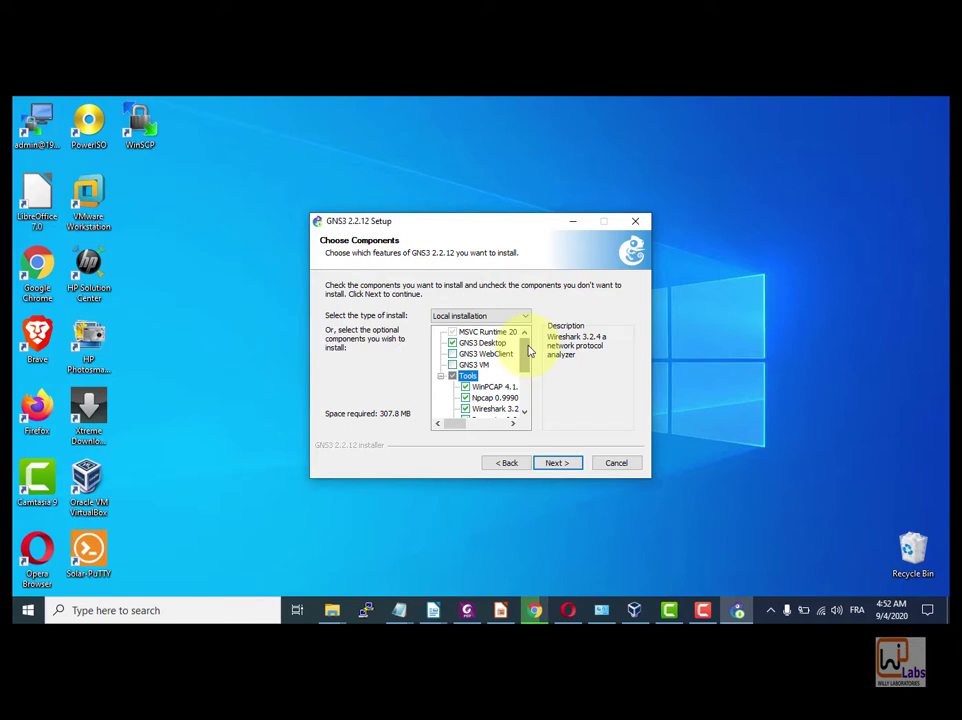
mouse_move(530, 350)
mouse_down()
mouse_move(526, 369)
mouse_move(530, 348)
mouse_up()
click(486, 343)
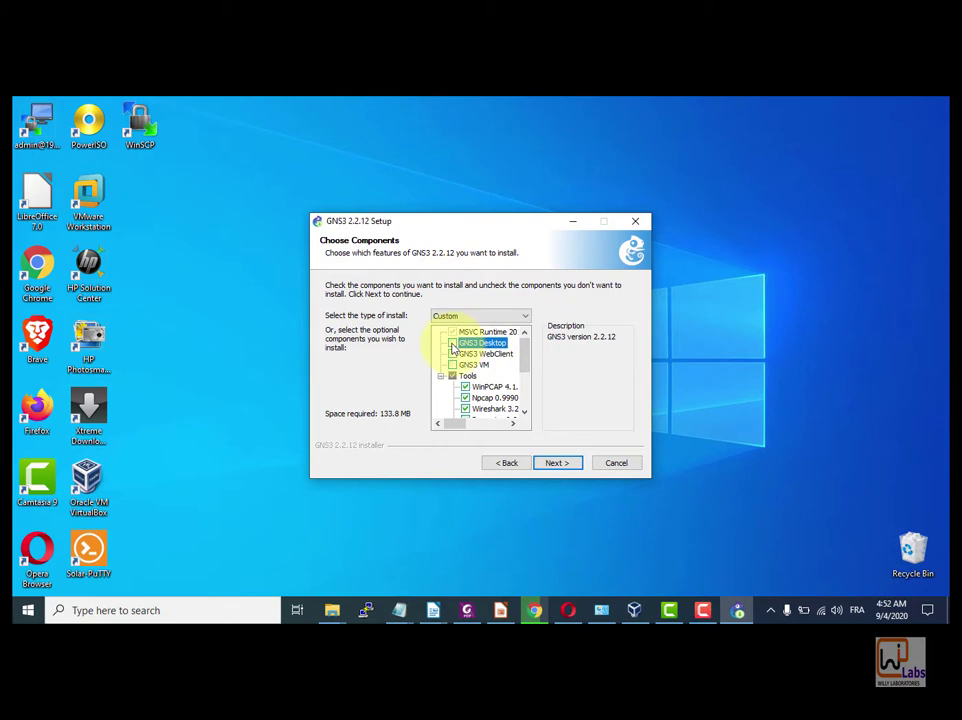
click(452, 344)
mouse_move(525, 358)
mouse_down()
mouse_move(525, 400)
mouse_move(526, 365)
mouse_up()
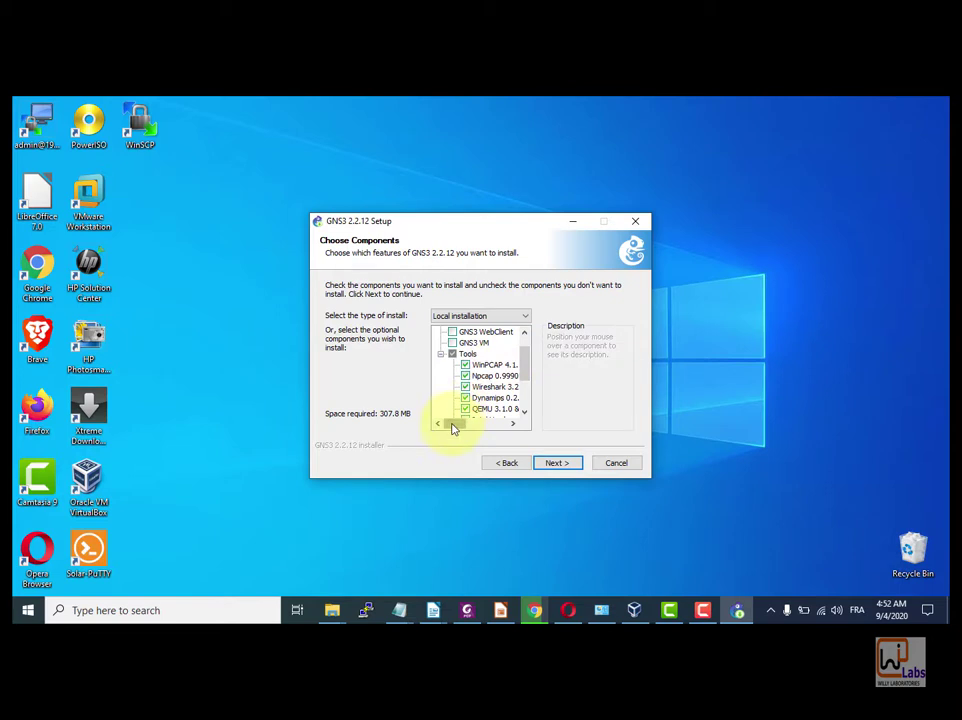
click(512, 423)
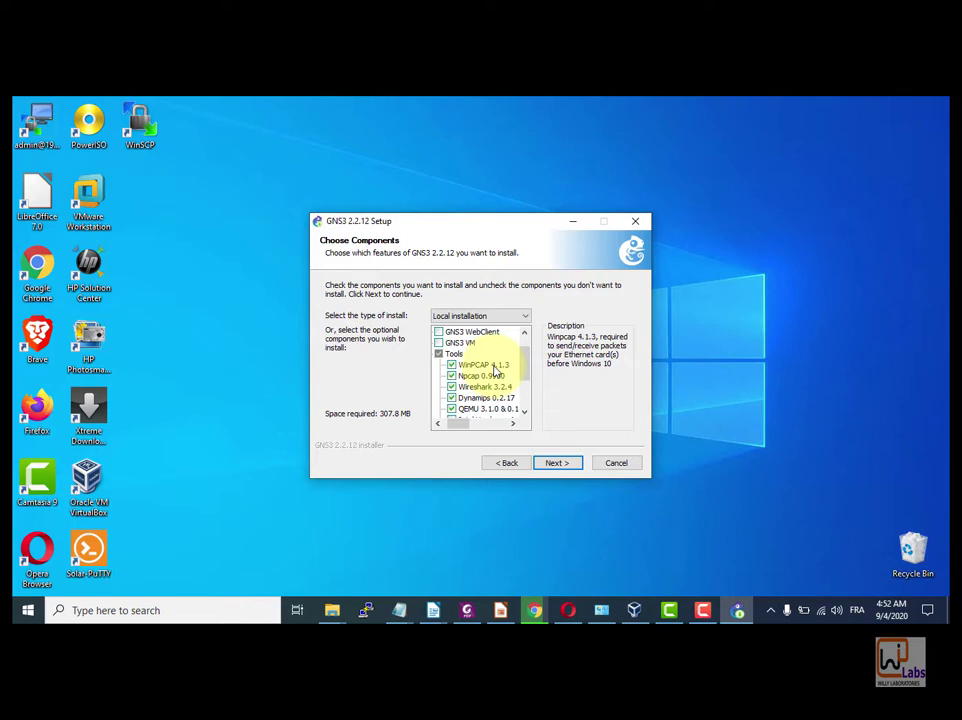
mouse_move(490, 380)
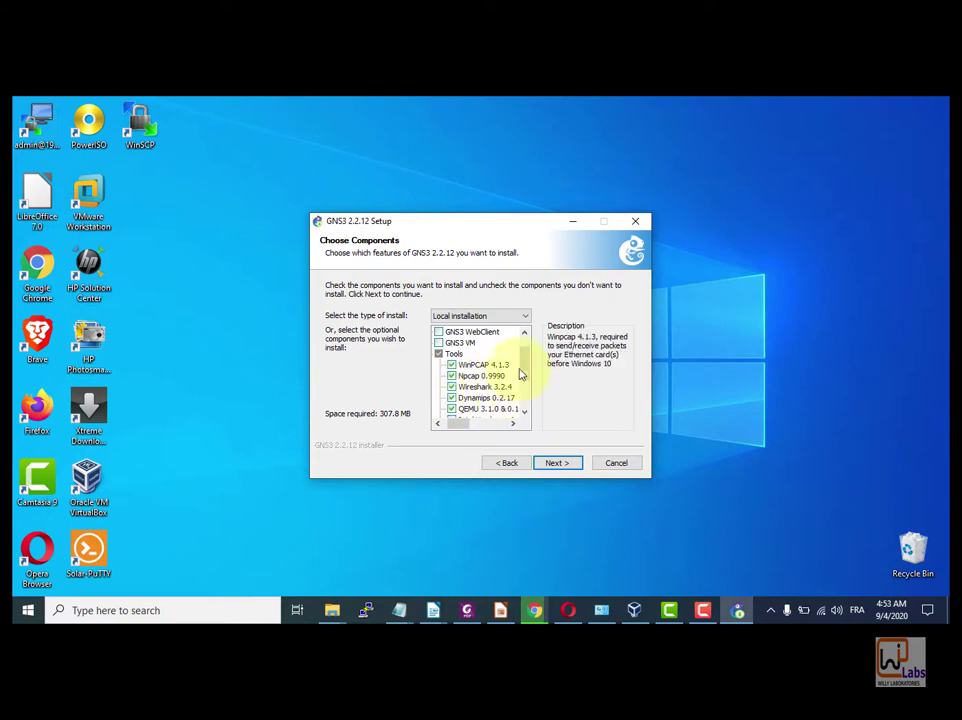
drag(522, 372, 525, 403)
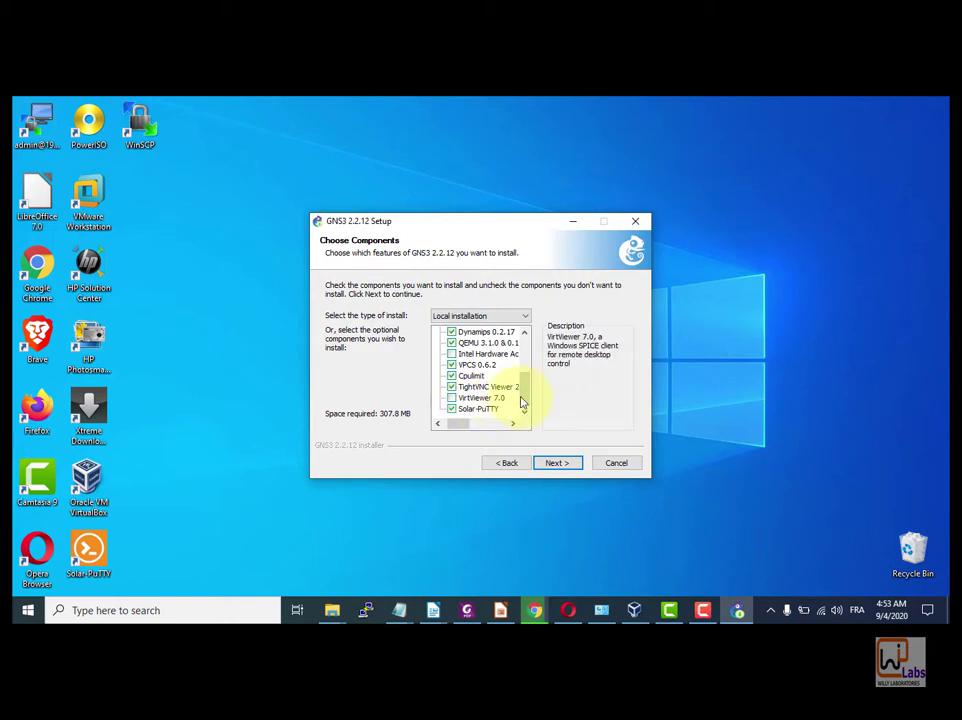
mouse_move(525, 400)
mouse_down()
mouse_move(525, 352)
mouse_move(524, 383)
mouse_up()
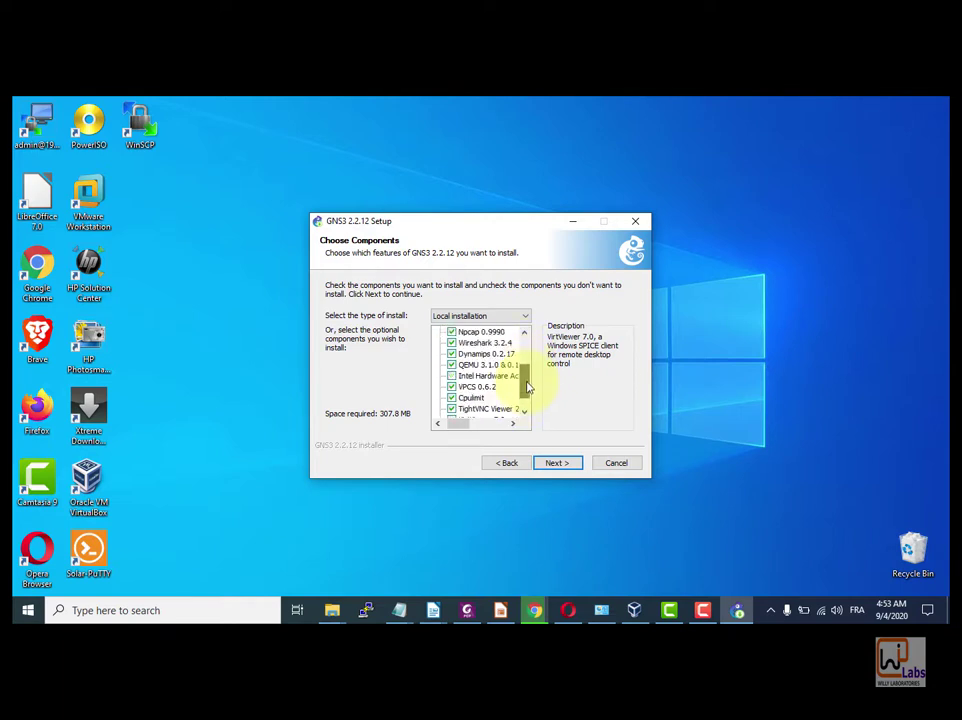
Exclude Wireshark 3.2.4, TightVNC Viewer and Solar-PuTTY from the tools to install
click(452, 343)
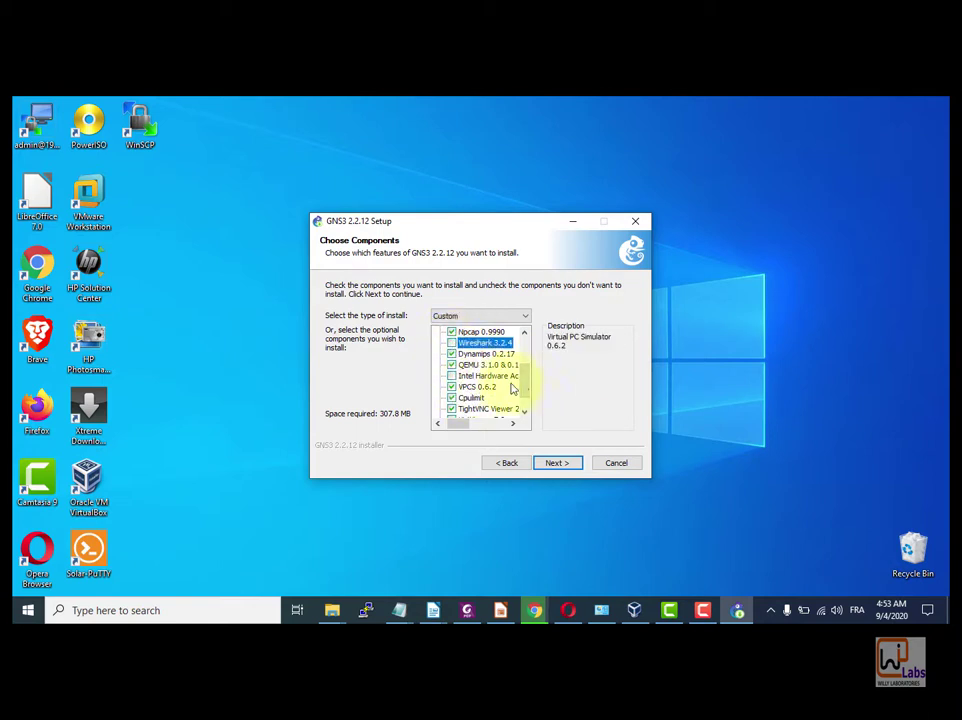
drag(524, 387, 524, 398)
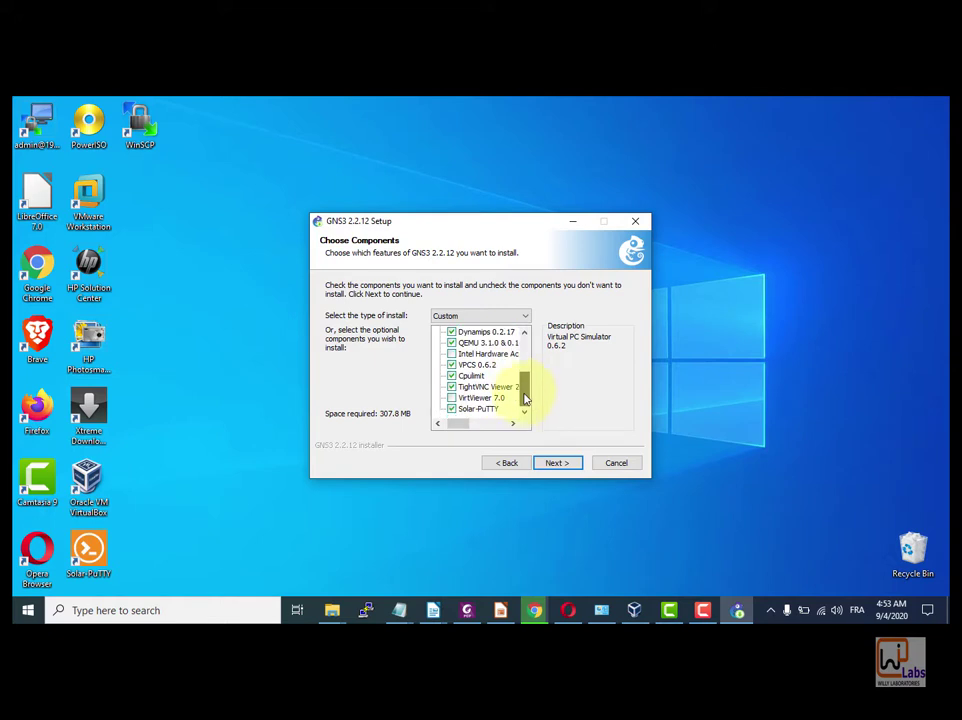
click(452, 388)
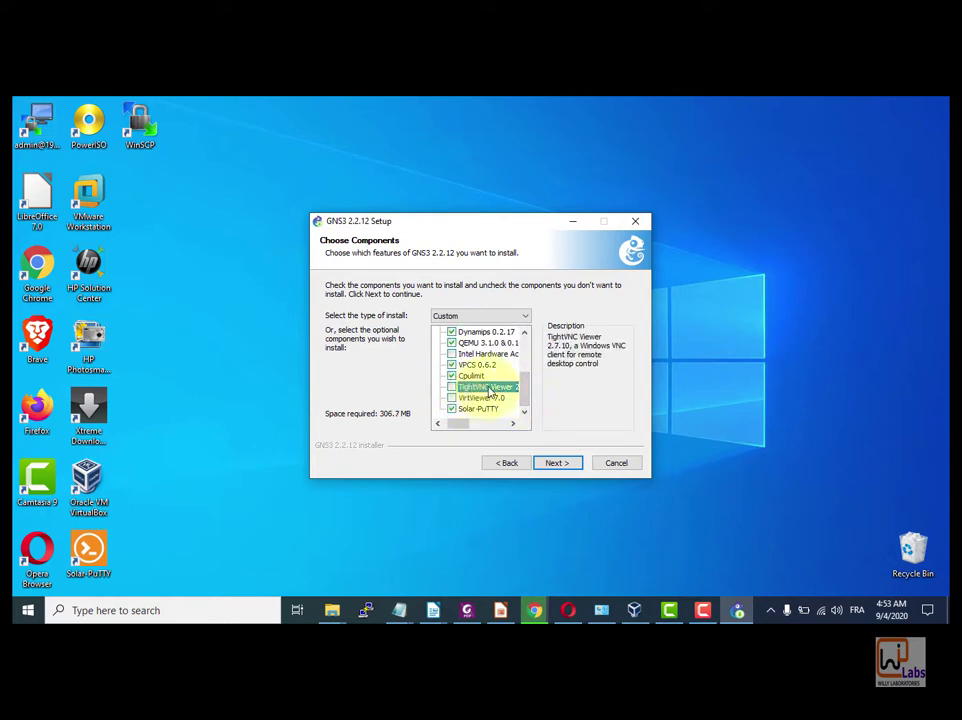
click(452, 409)
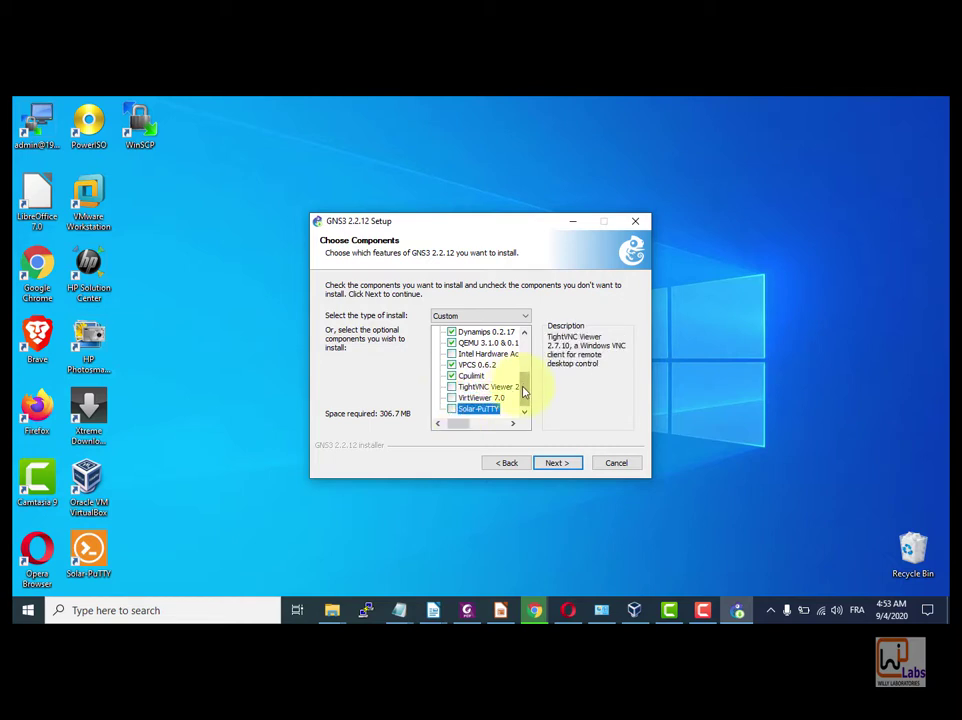
Include the Intel Hardware Acceleration Execution Manager (HAXM) among the tools to install
scroll(505, 388, up, 1)
drag(459, 425, 438, 421)
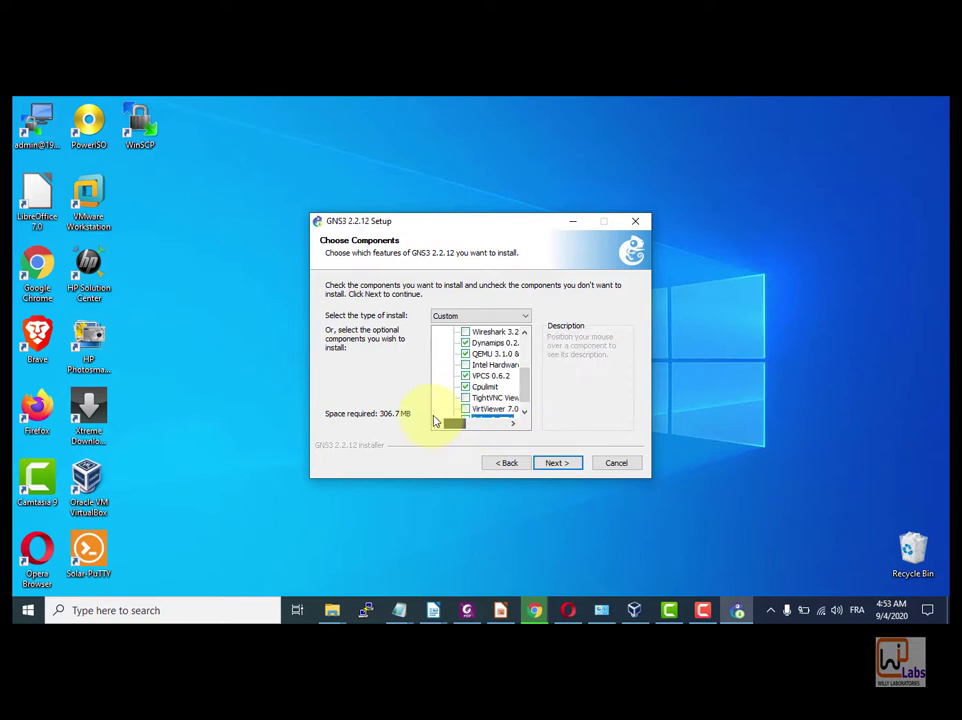
click(464, 365)
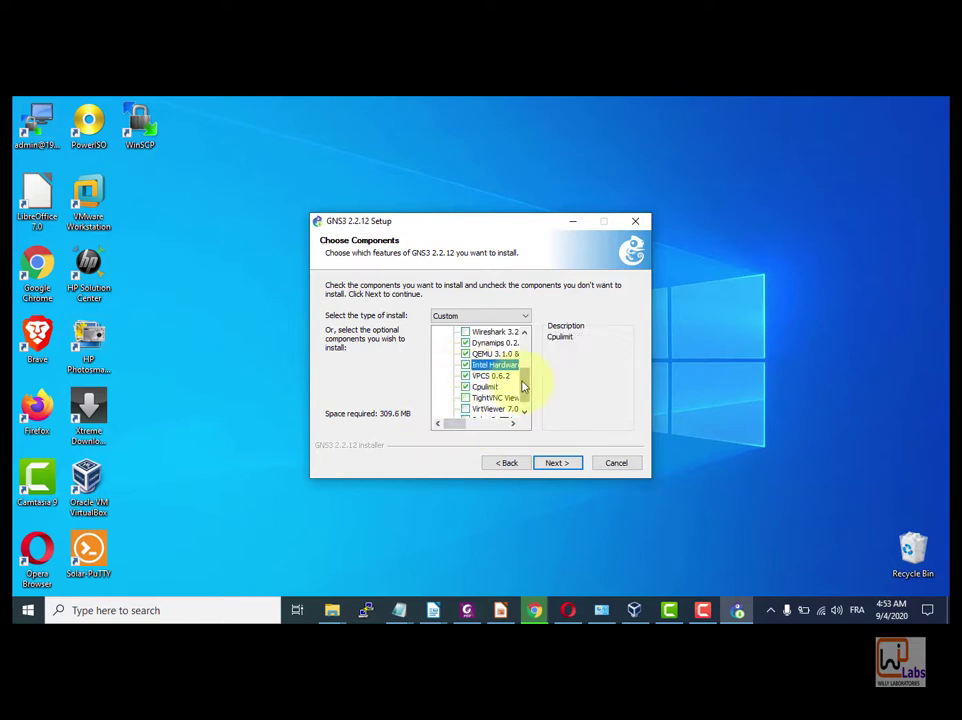
drag(530, 382, 527, 370)
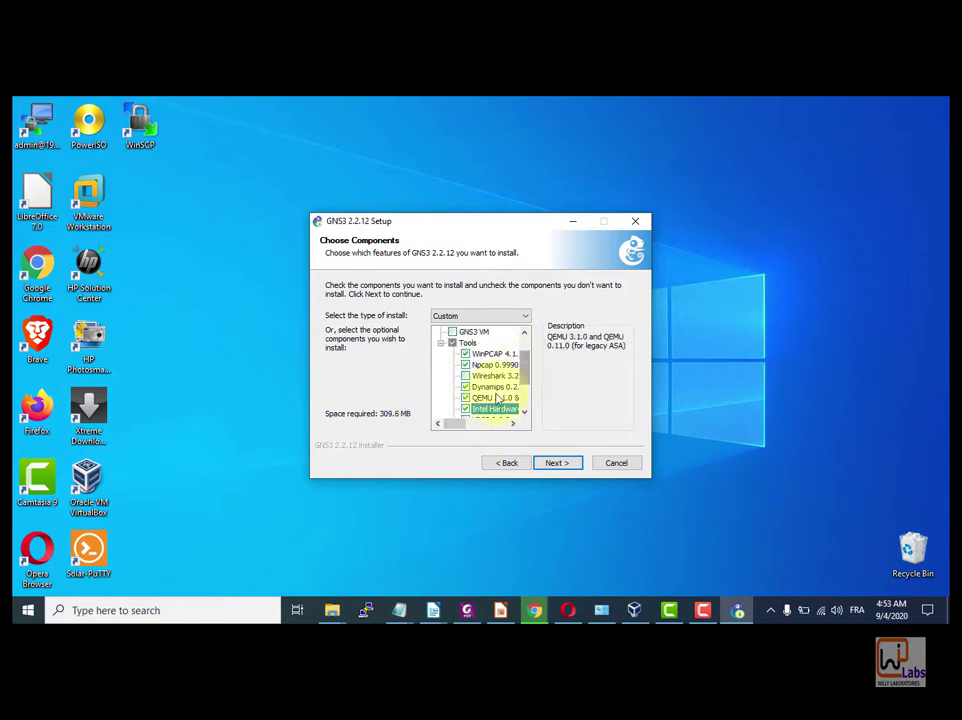
drag(453, 423, 459, 427)
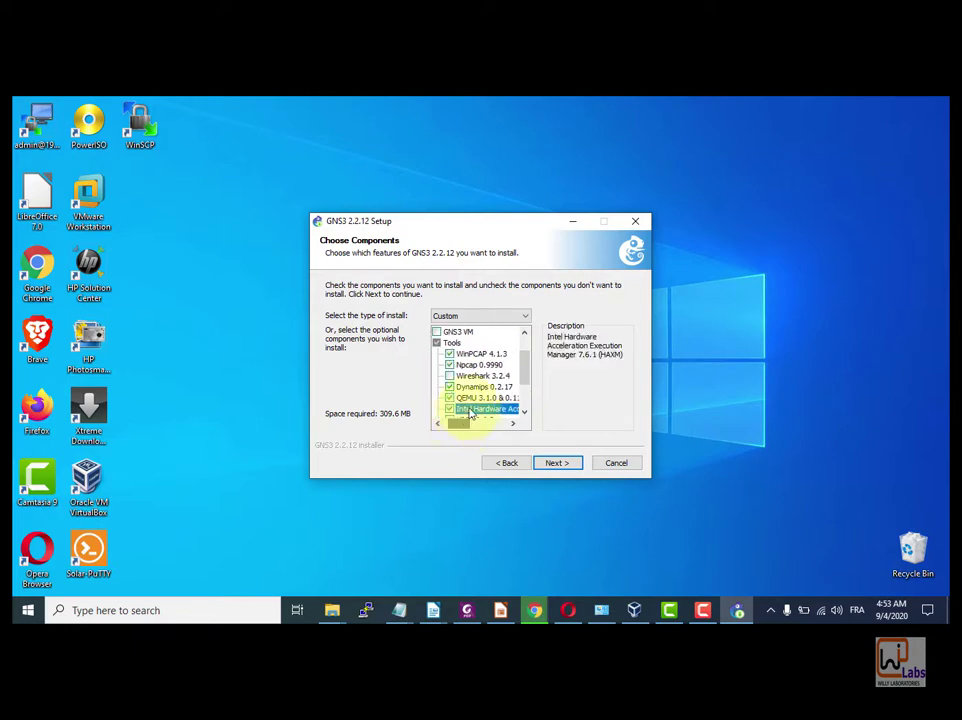
scroll(526, 369, down, 1)
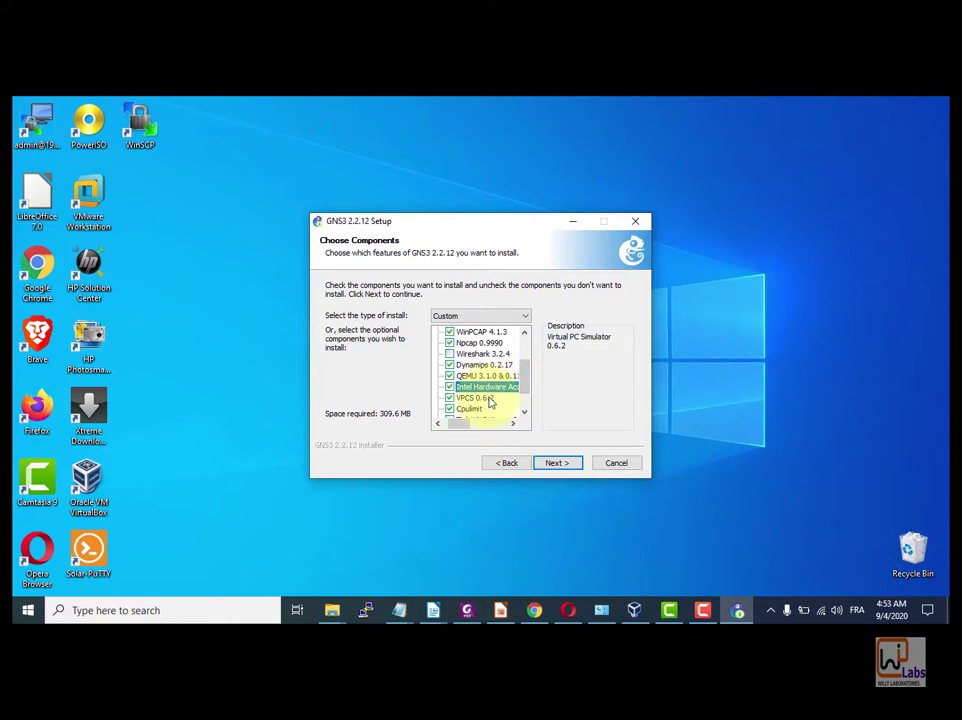
click(488, 399)
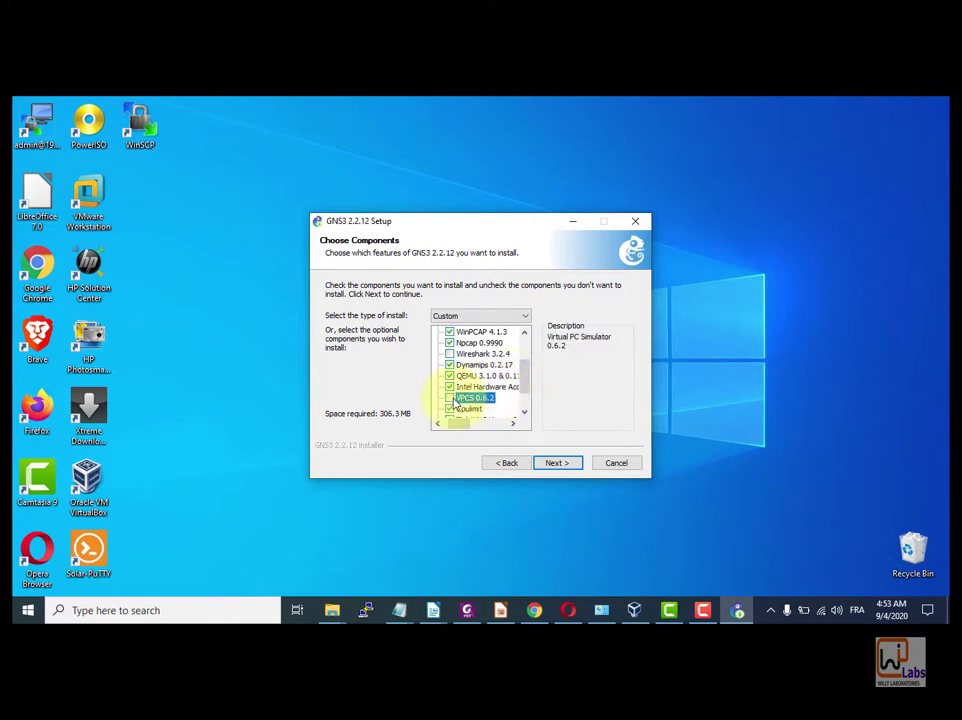
drag(526, 382, 528, 397)
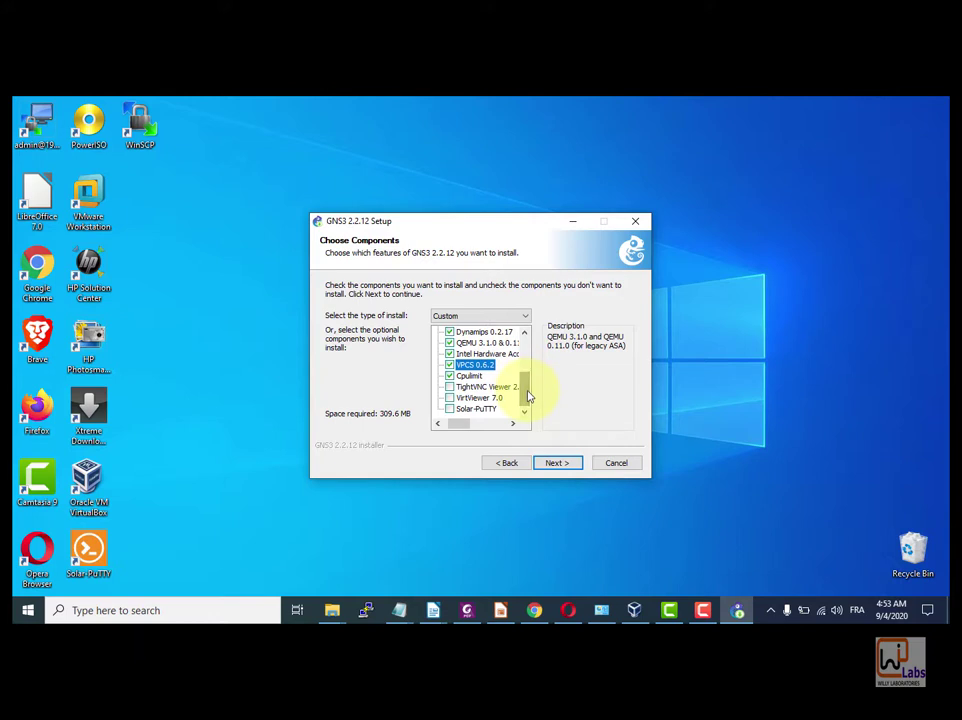
click(468, 377)
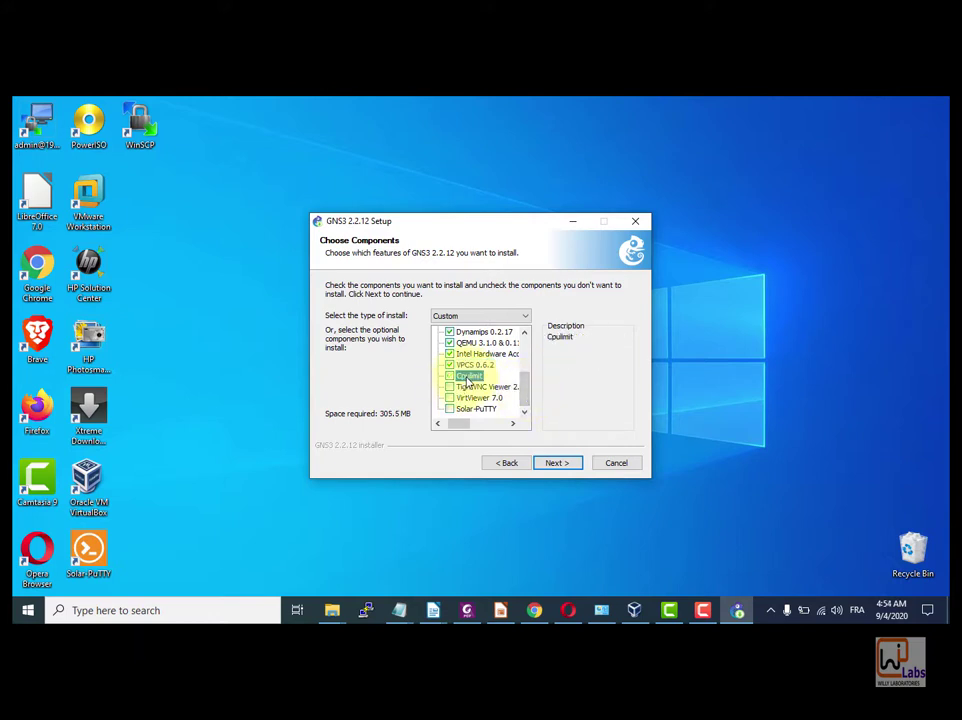
click(449, 376)
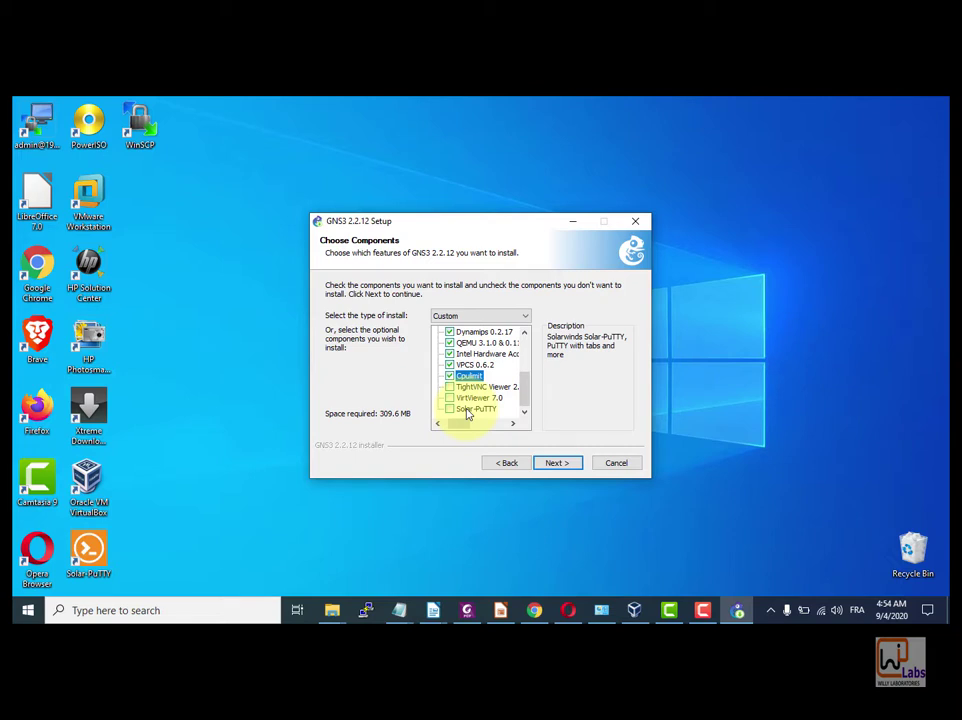
Accept the component selection and start installing GNS3 into C:\Program Files\GNS3
click(547, 470)
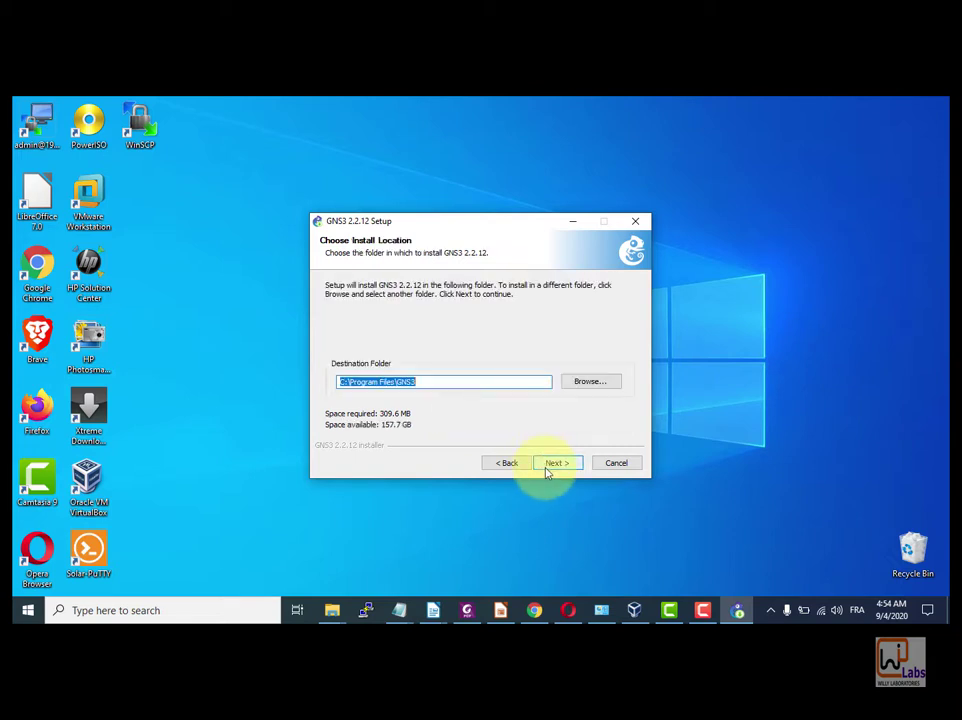
click(433, 381)
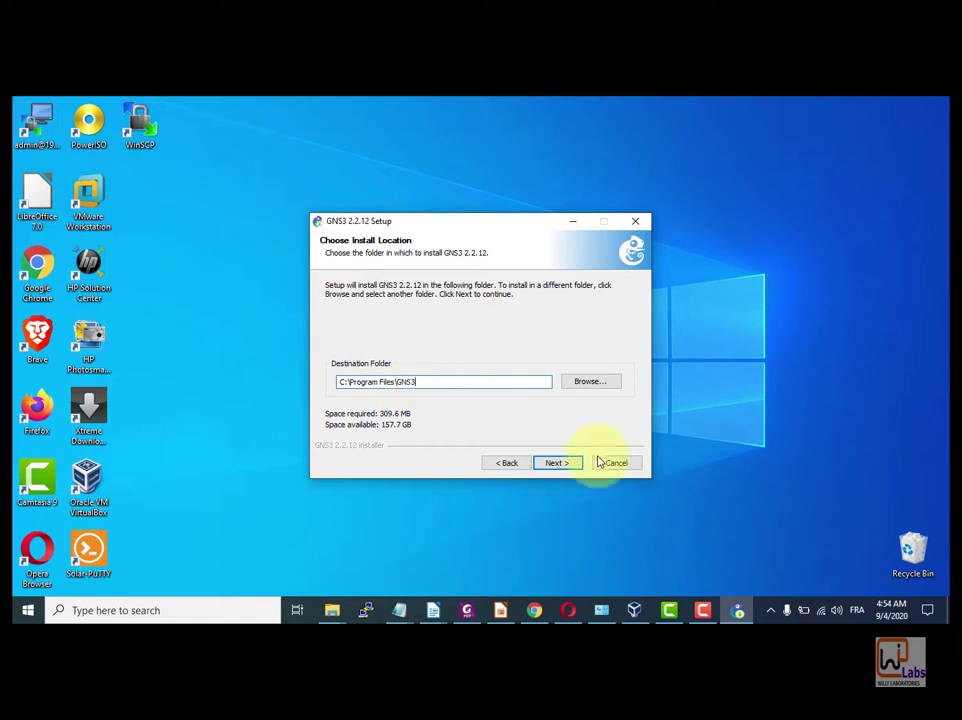
click(551, 463)
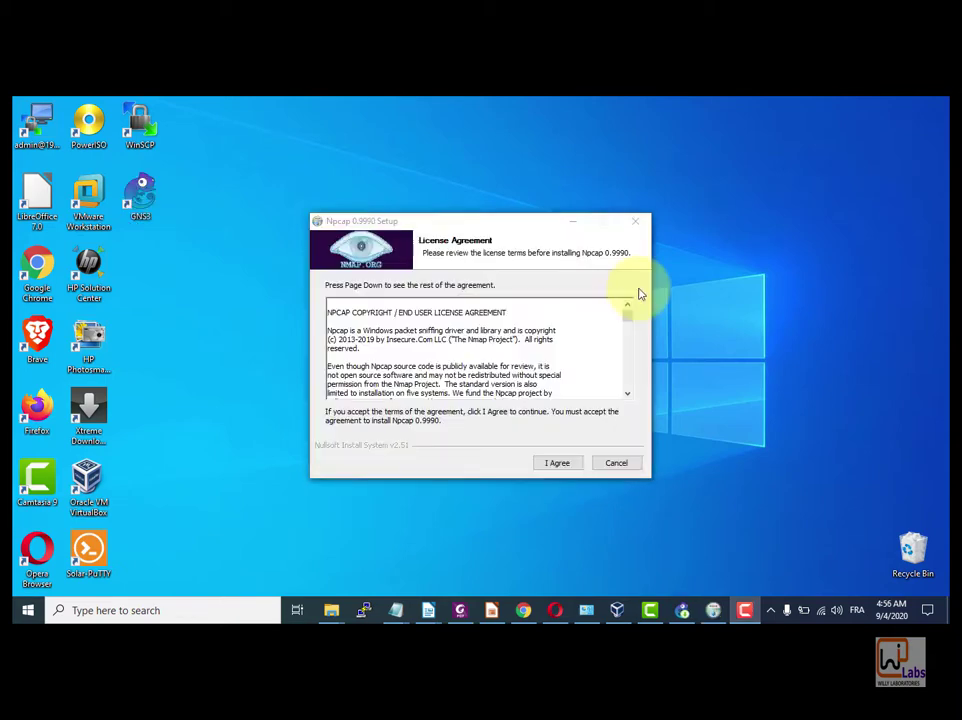
Accept the Npcap 0.9990 license, install it with the preselected options and finish its setup
click(519, 238)
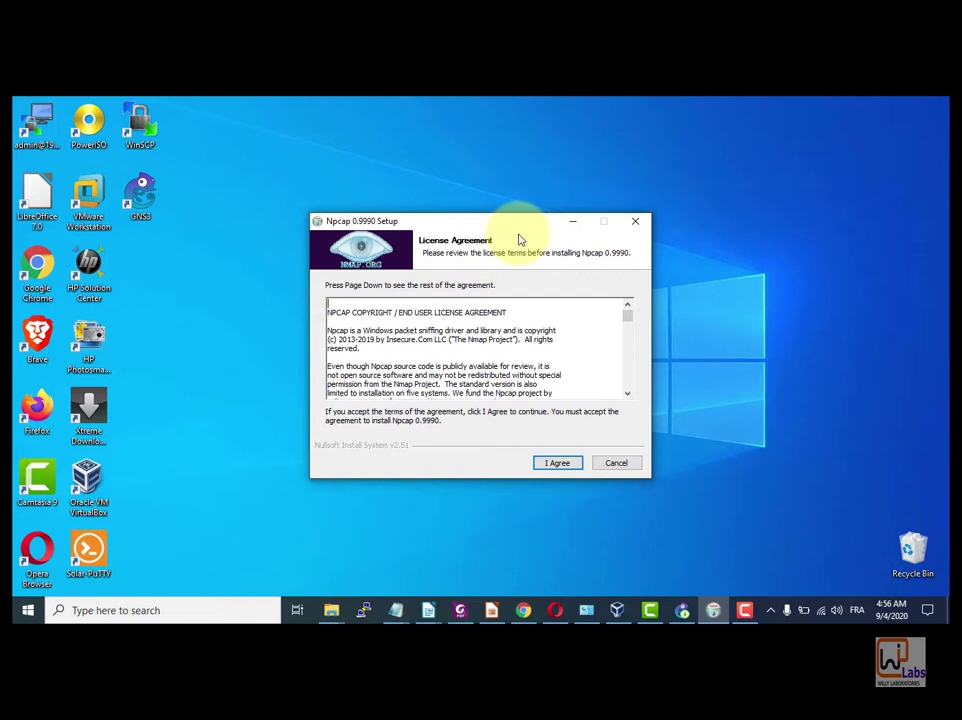
click(566, 465)
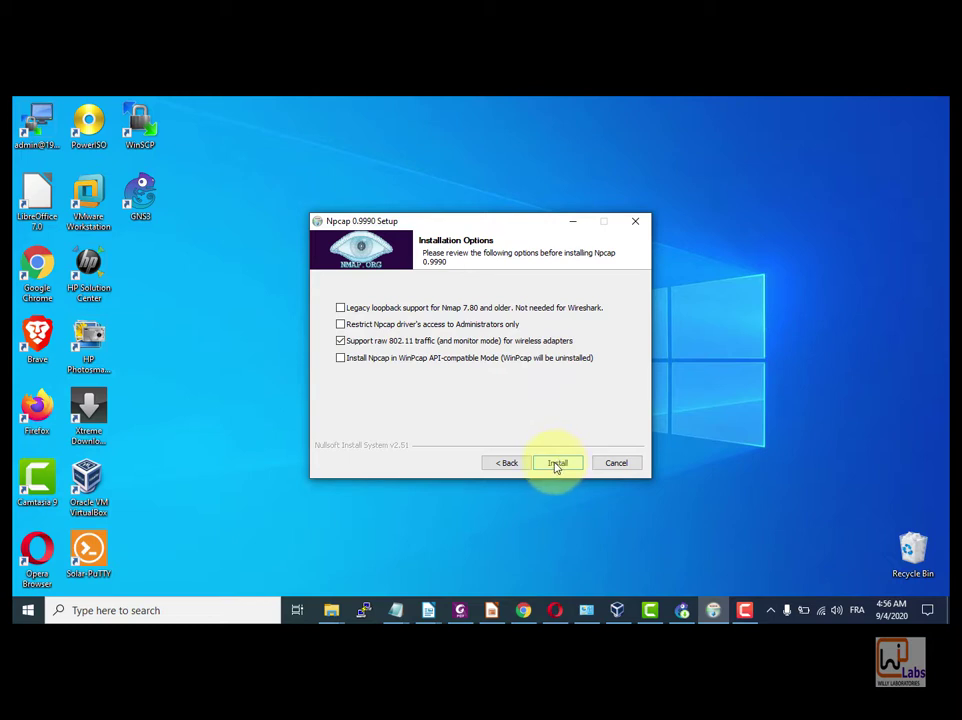
click(557, 464)
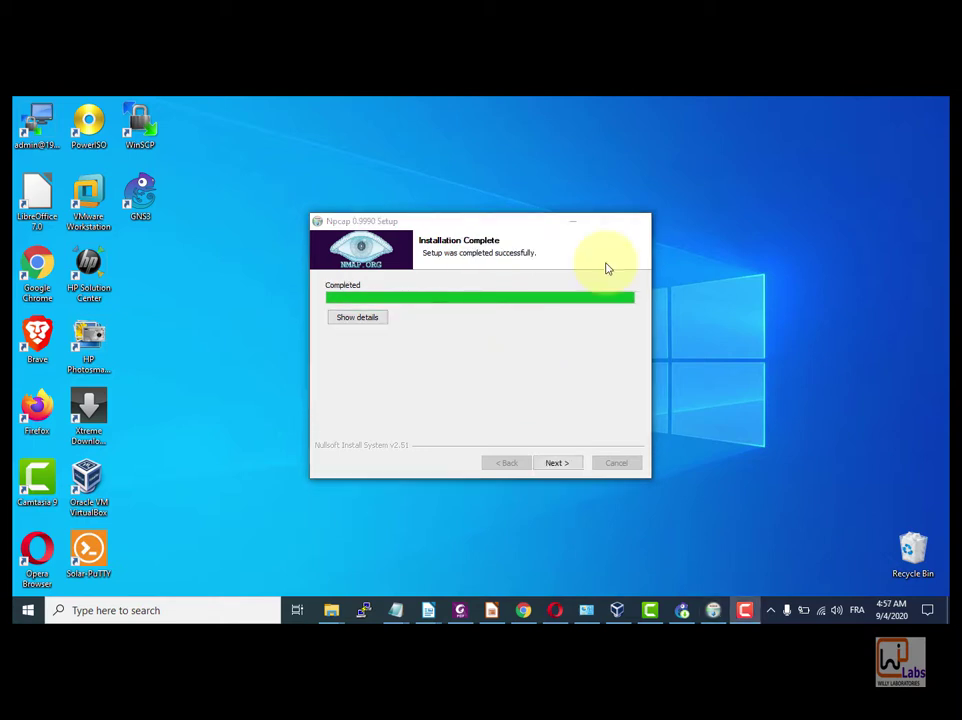
click(556, 463)
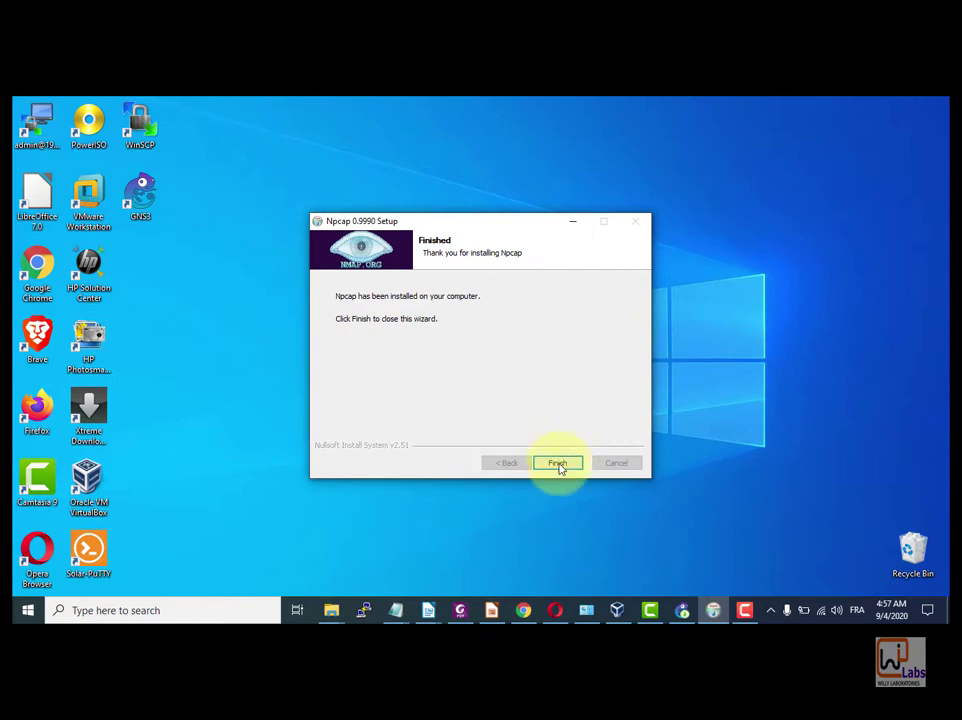
click(560, 465)
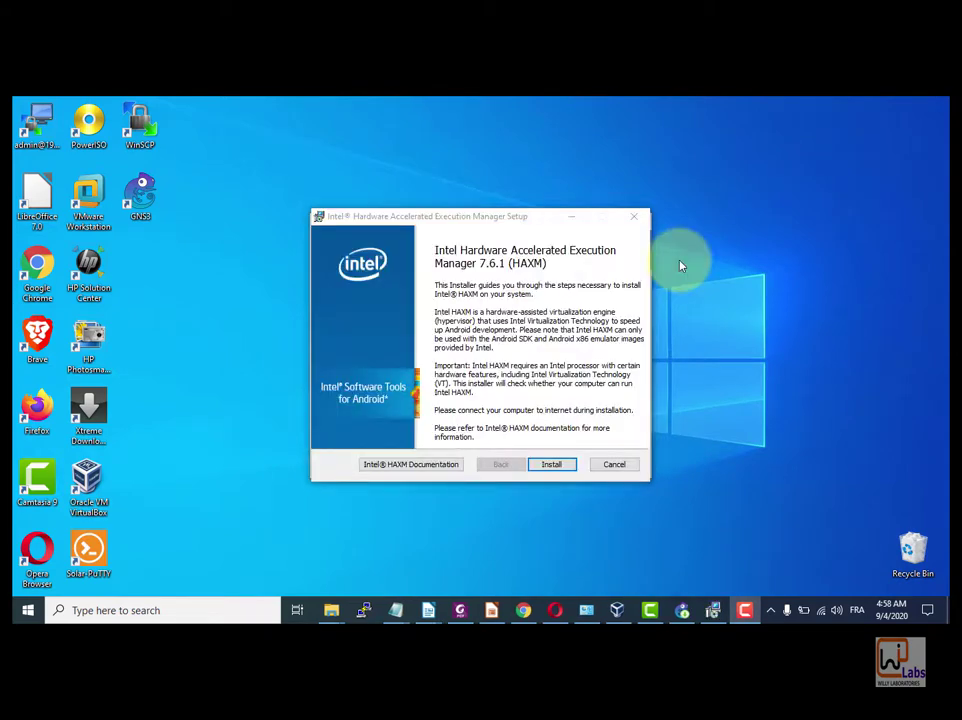
Install Intel HAXM 7.6.1 and finish its setup without launching the HAXM documentation
click(533, 228)
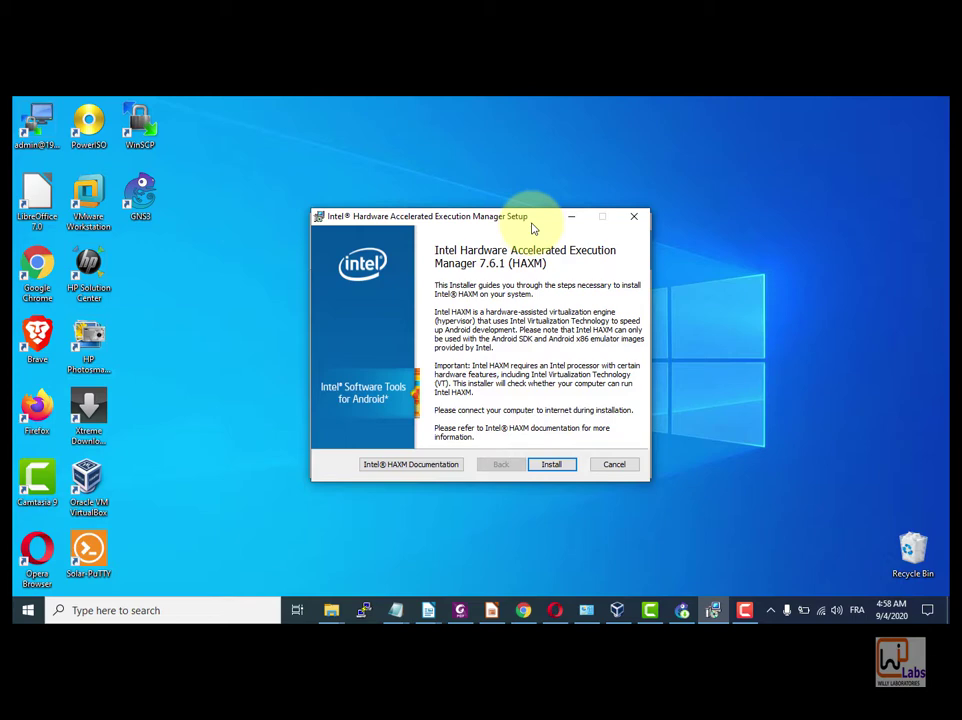
click(550, 466)
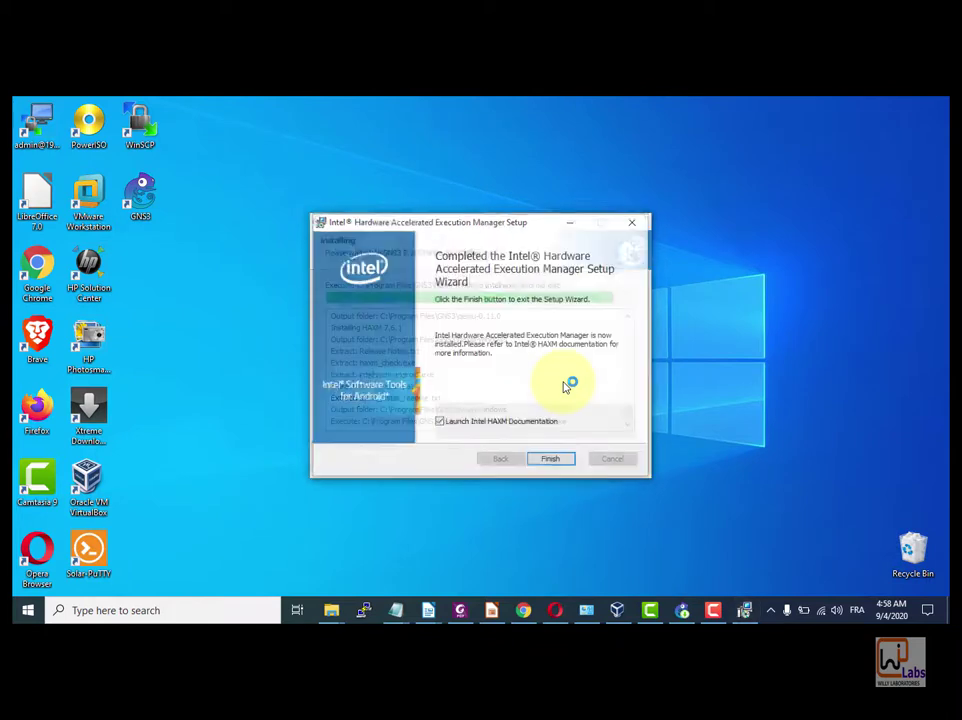
click(440, 423)
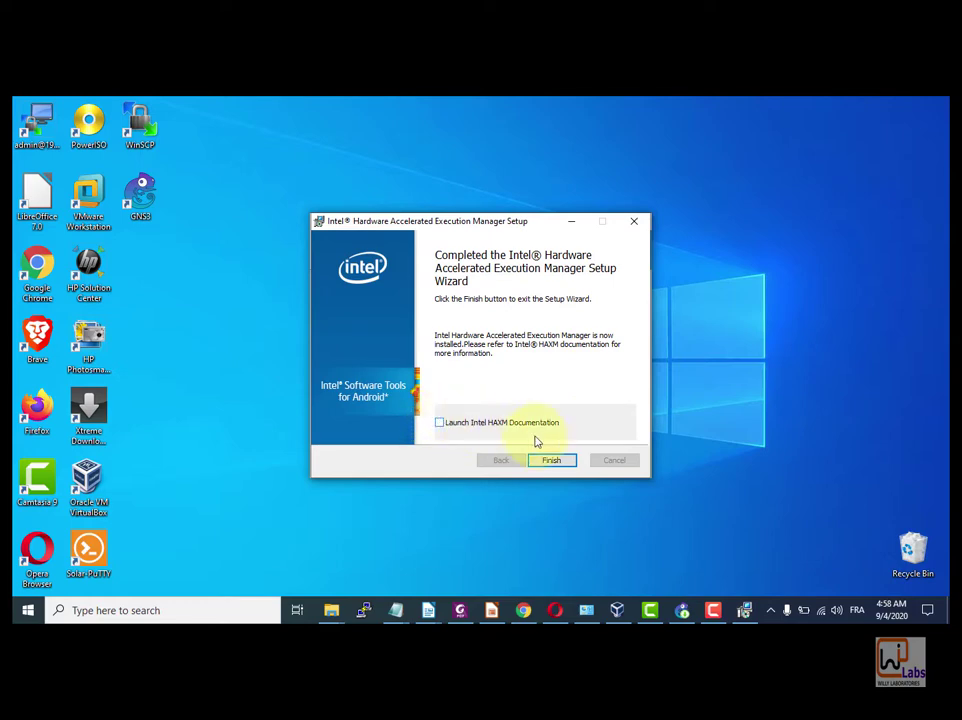
click(550, 462)
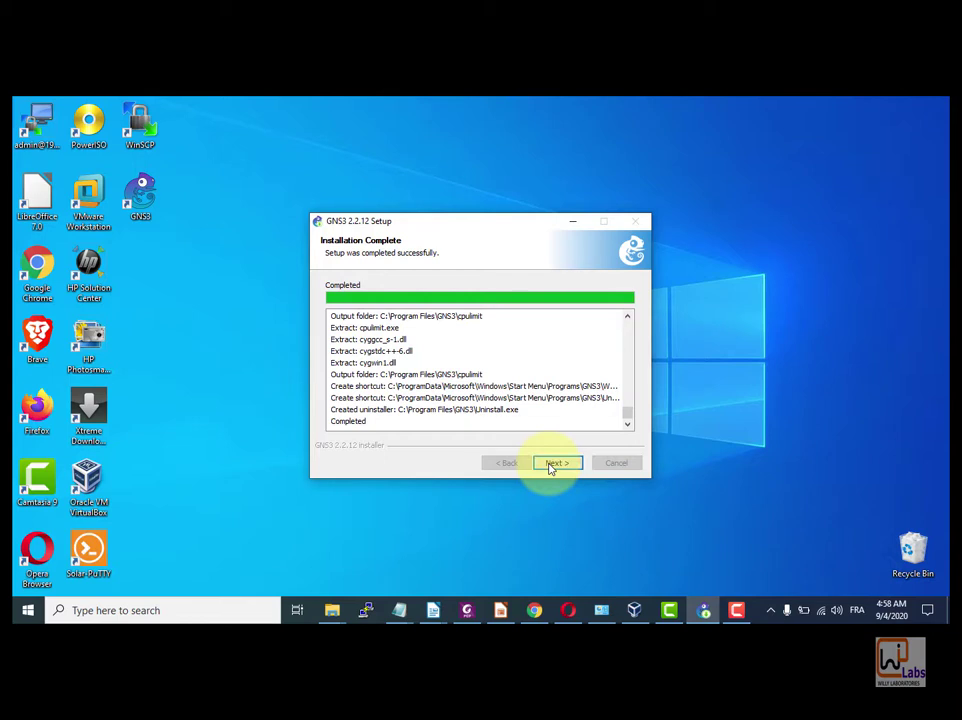
Decline the free Solarwinds Standard Toolset license, finish the GNS3 setup with GNS3 set to start, and minimize the thank-you web page
click(550, 465)
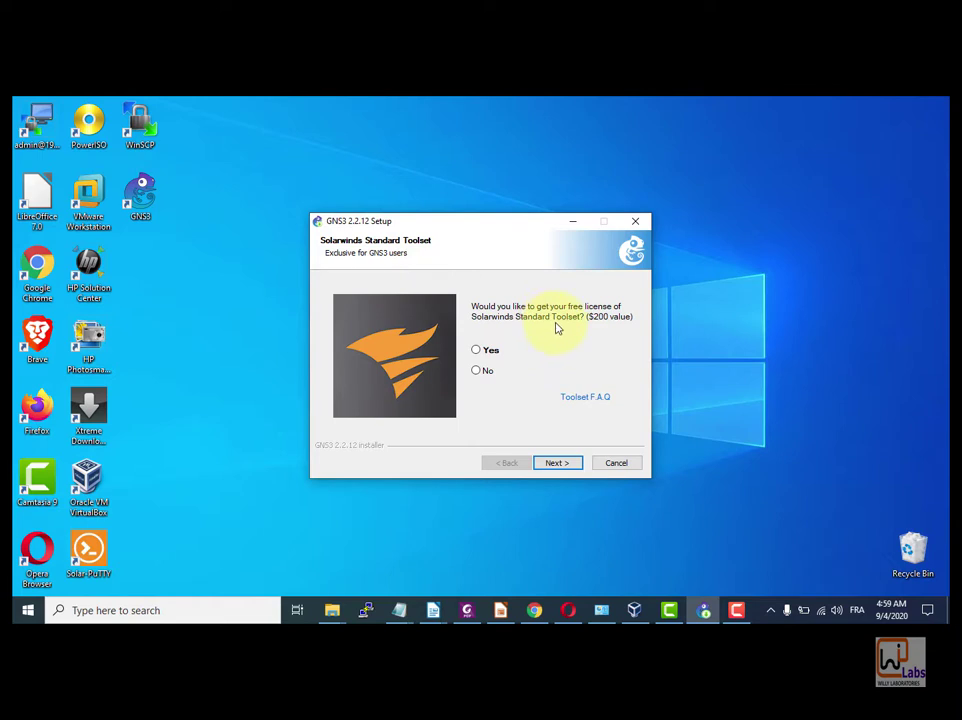
click(479, 372)
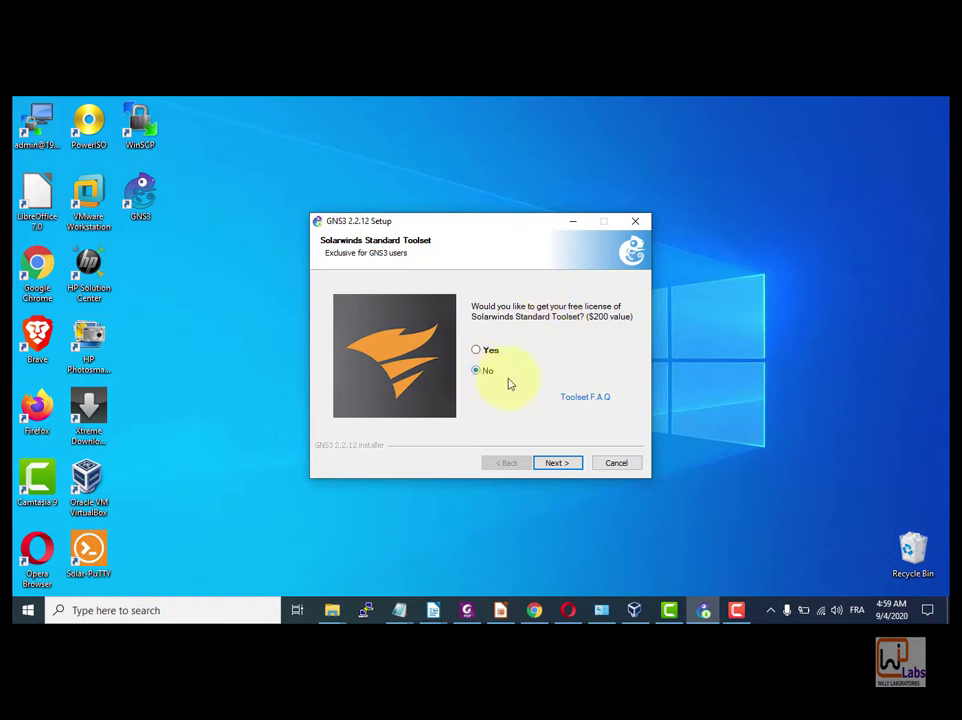
click(556, 463)
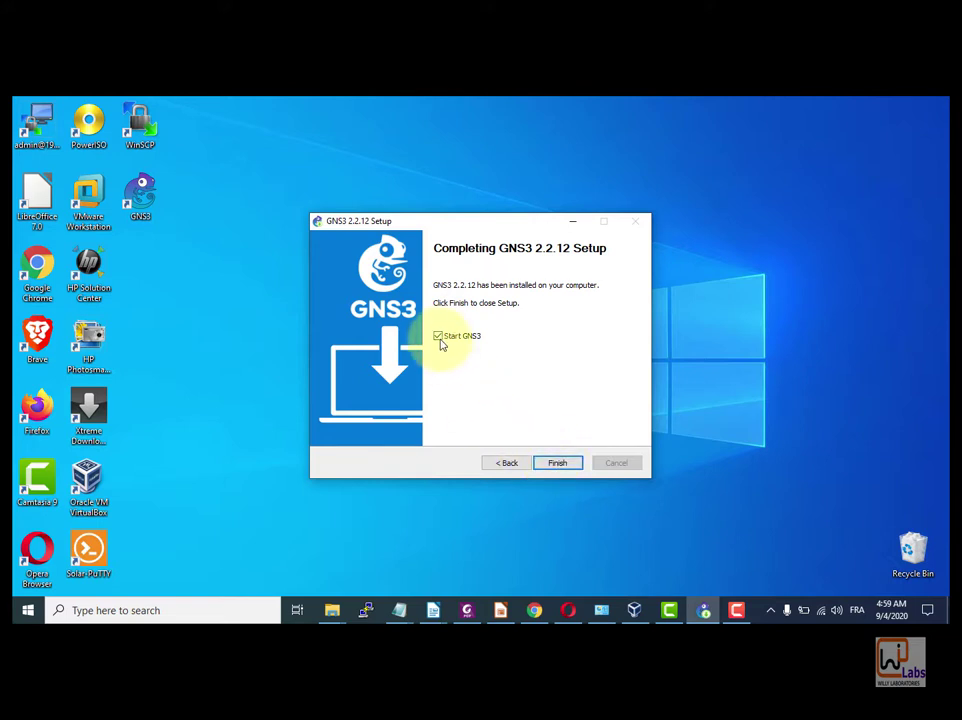
click(557, 463)
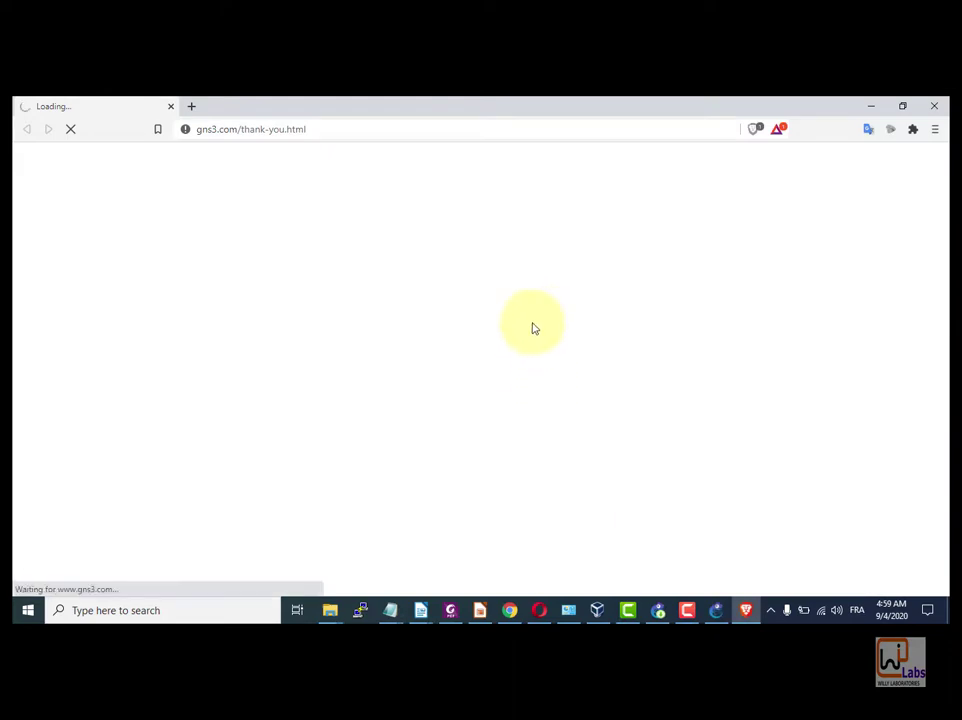
click(870, 105)
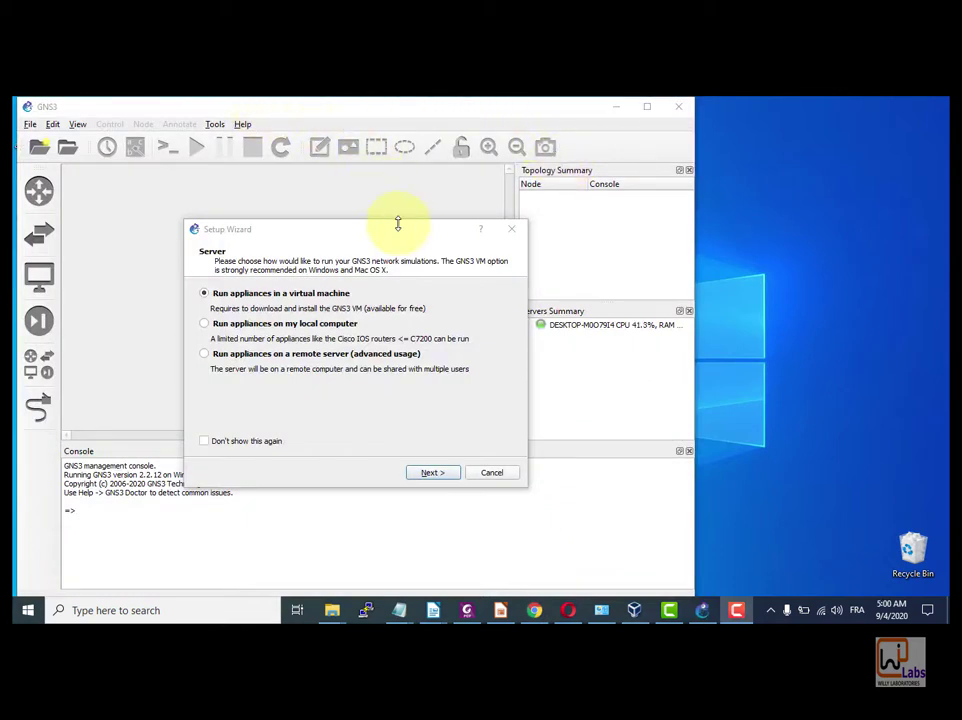
Examine the setup wizard's server choices for running appliances: virtual machine, local computer and remote server
drag(399, 241, 395, 196)
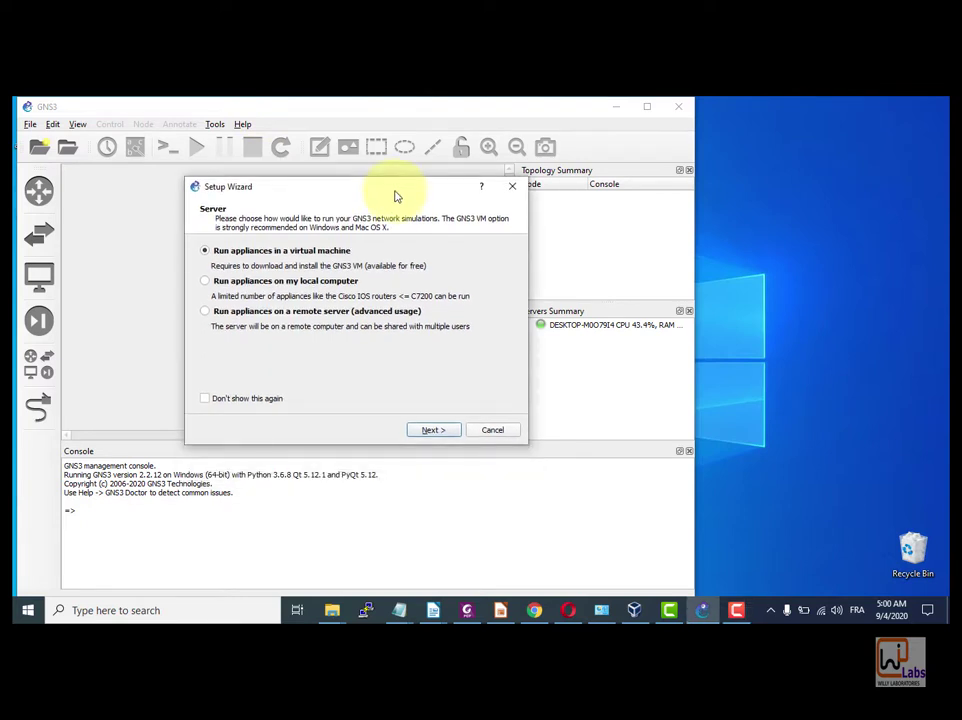
mouse_move(395, 196)
mouse_down()
mouse_move(409, 200)
mouse_move(408, 214)
mouse_up()
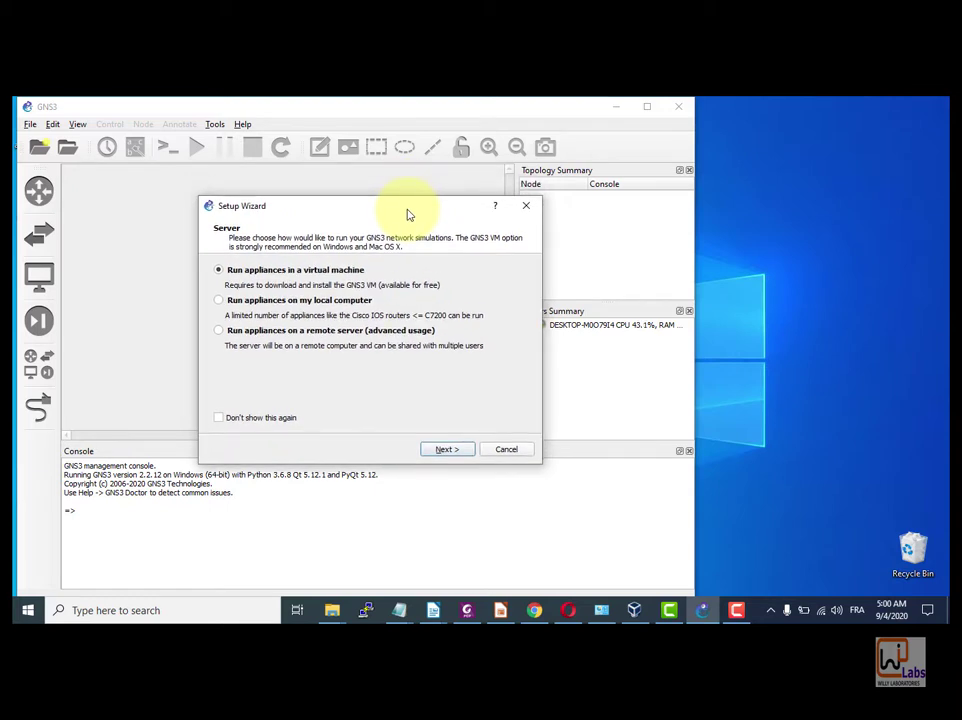
drag(412, 215, 378, 208)
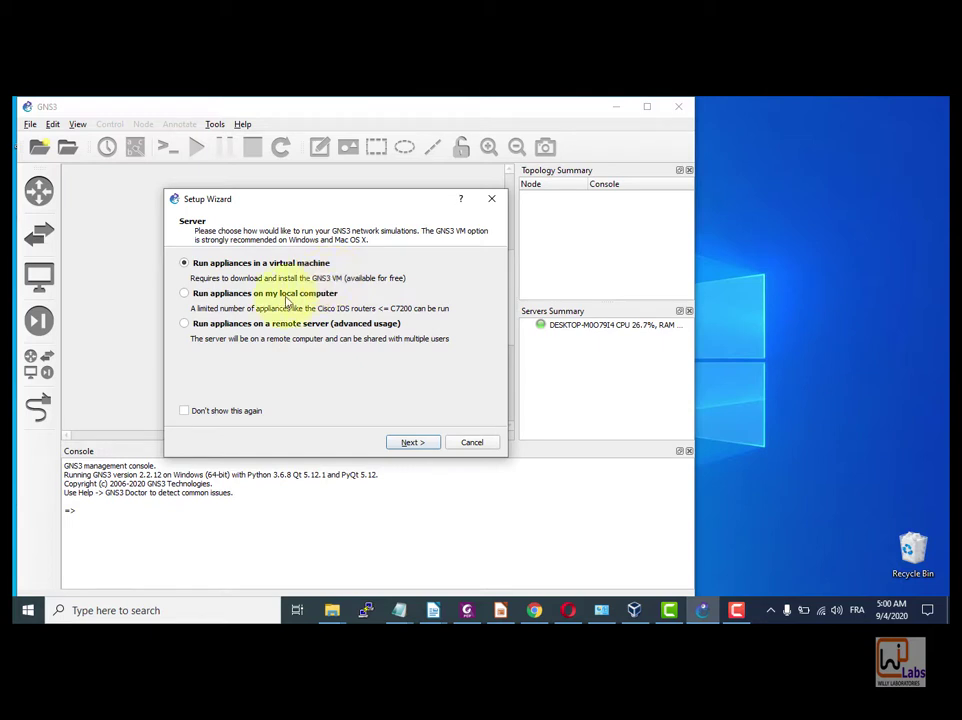
click(185, 295)
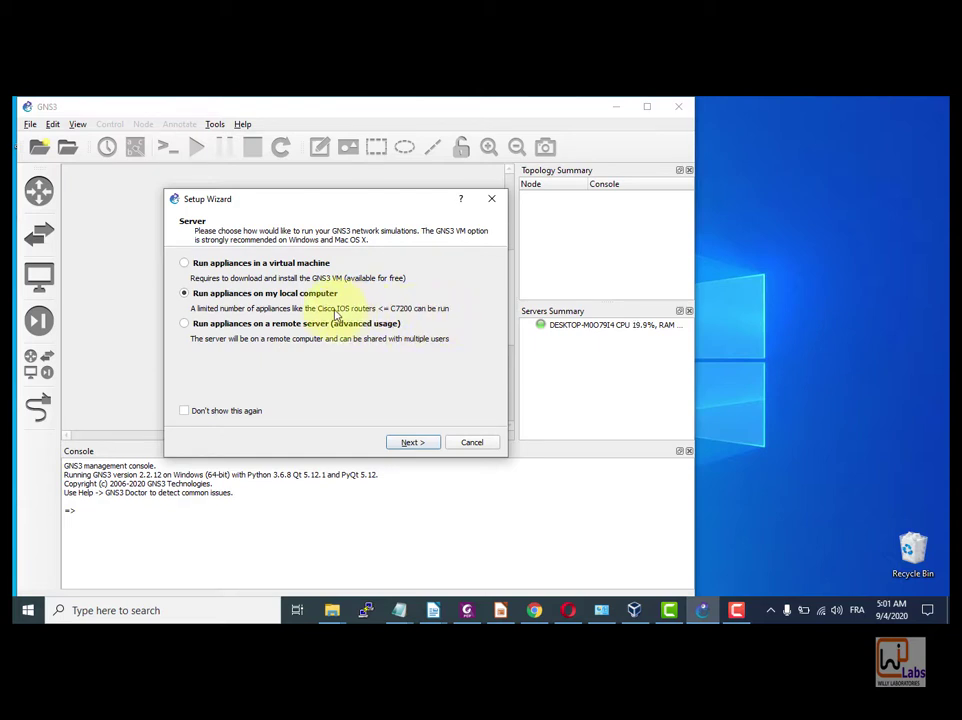
click(188, 325)
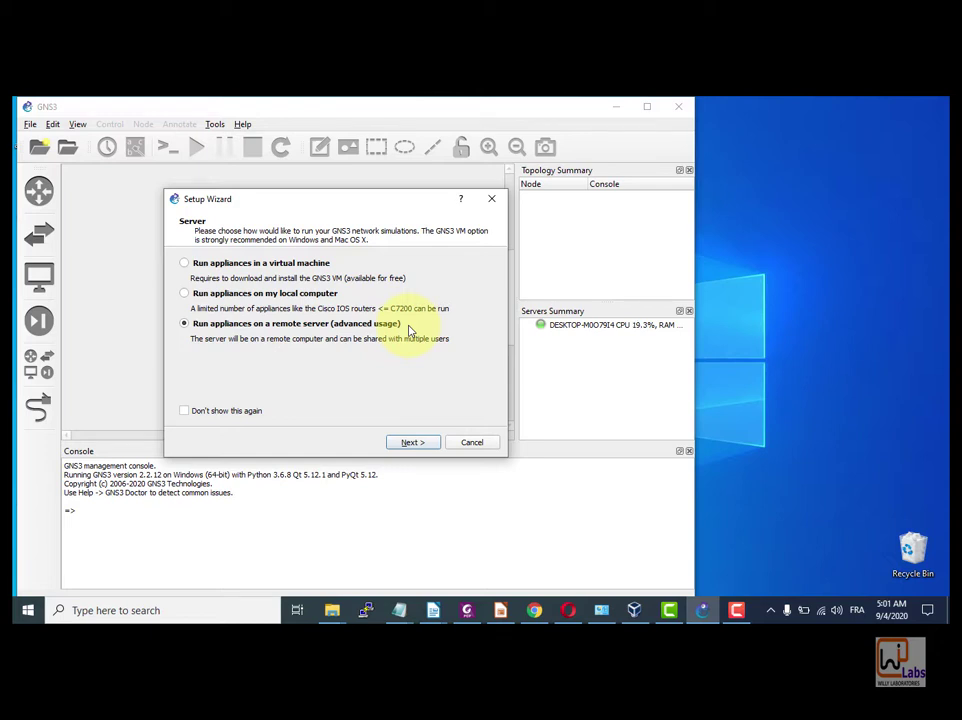
click(185, 263)
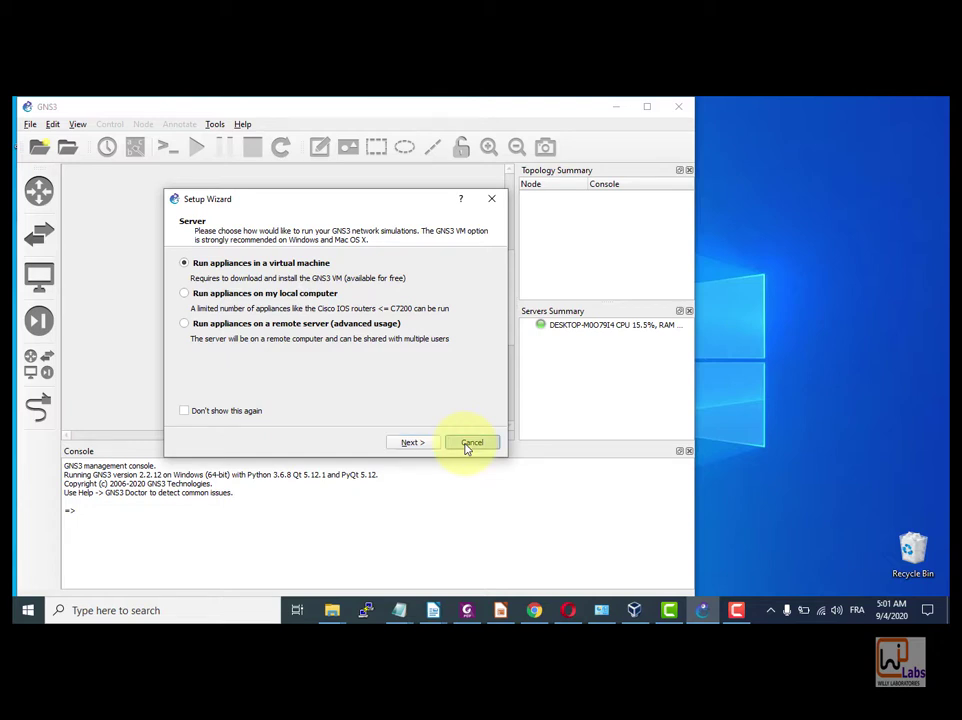
Cancel the setup wizard and maximize the GNS3 main window
click(467, 446)
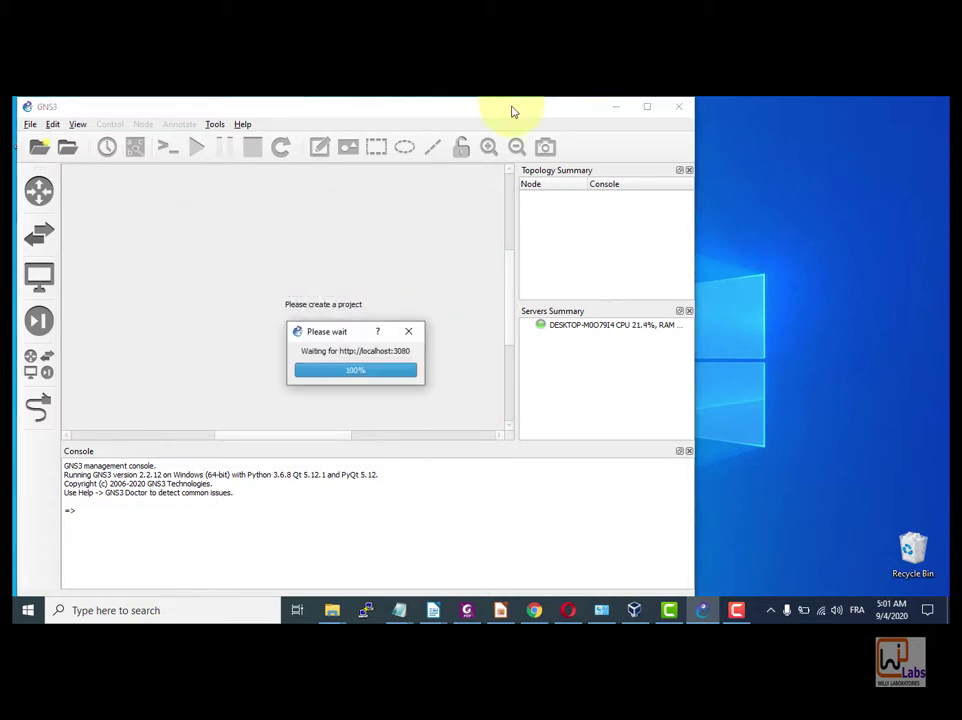
drag(512, 111, 612, 112)
click(746, 107)
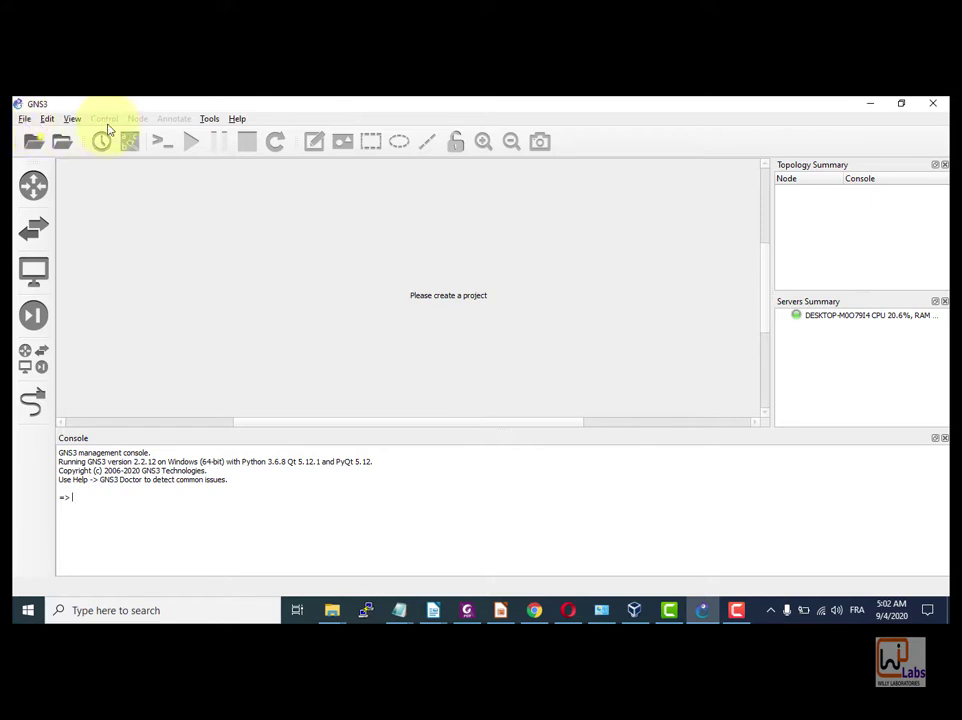
click(24, 119)
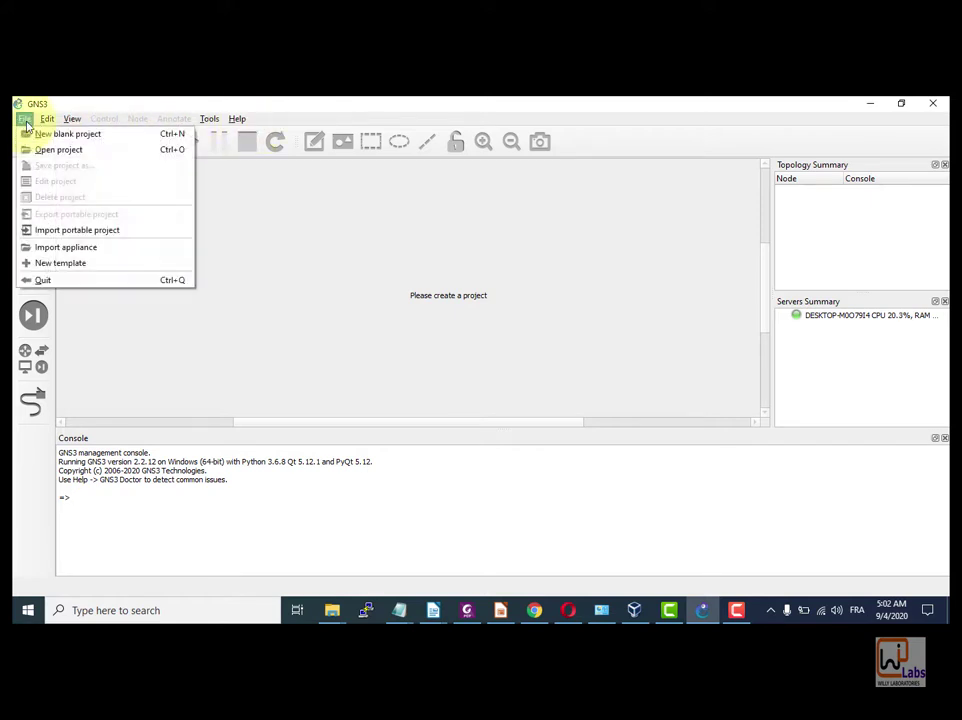
mouse_move(47, 119)
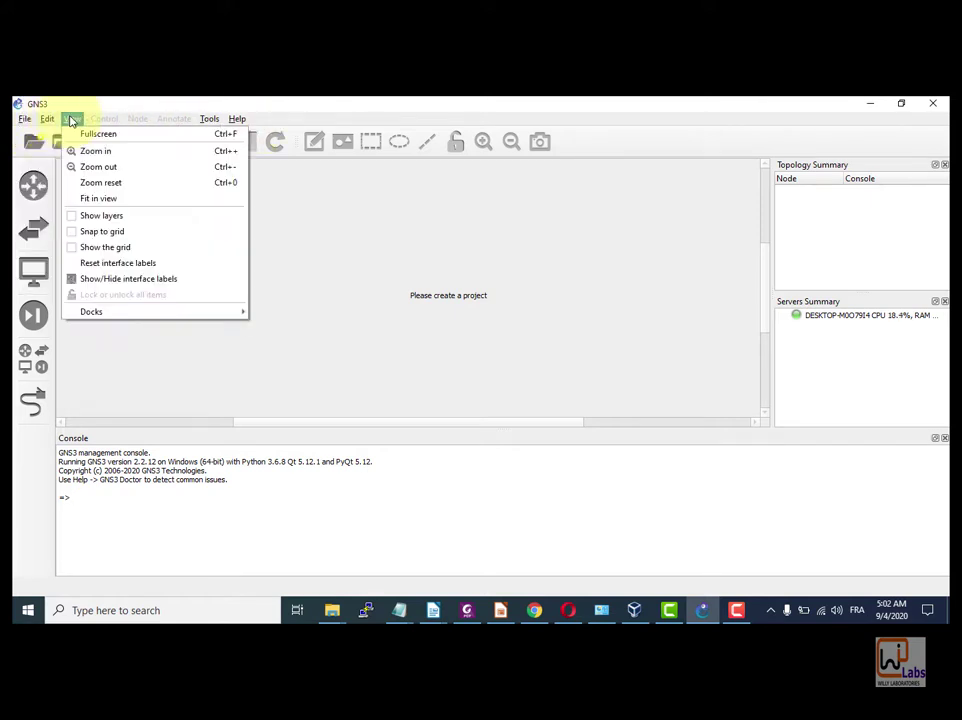
mouse_move(236, 128)
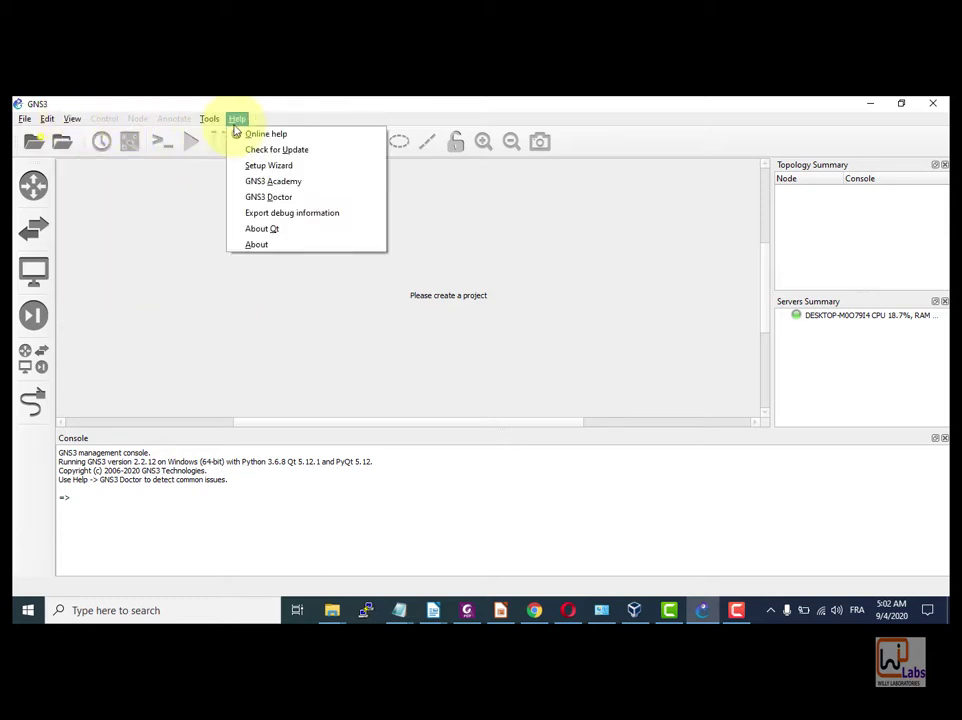
click(285, 118)
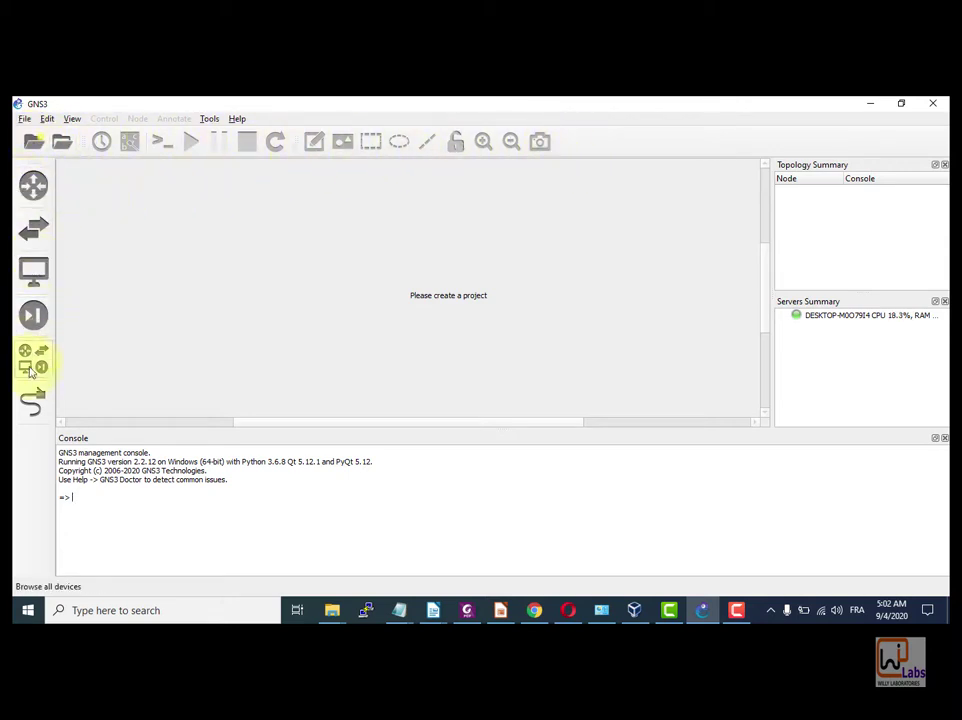
Look through the available routers, switches and end devices, including VPCS, and briefly turn link-adding mode on and off
click(31, 187)
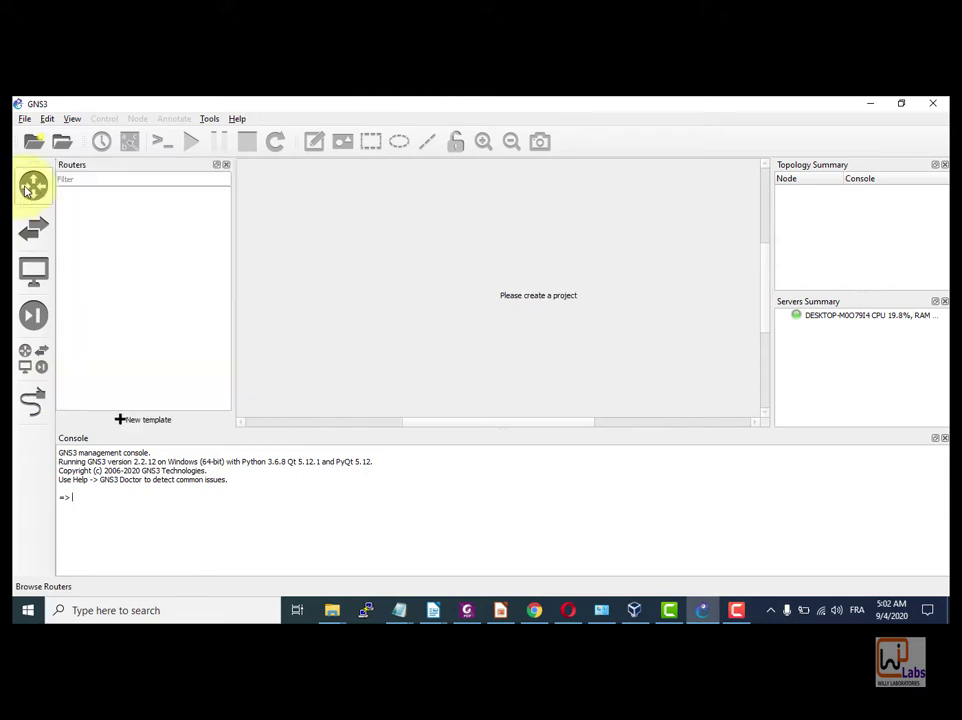
click(31, 230)
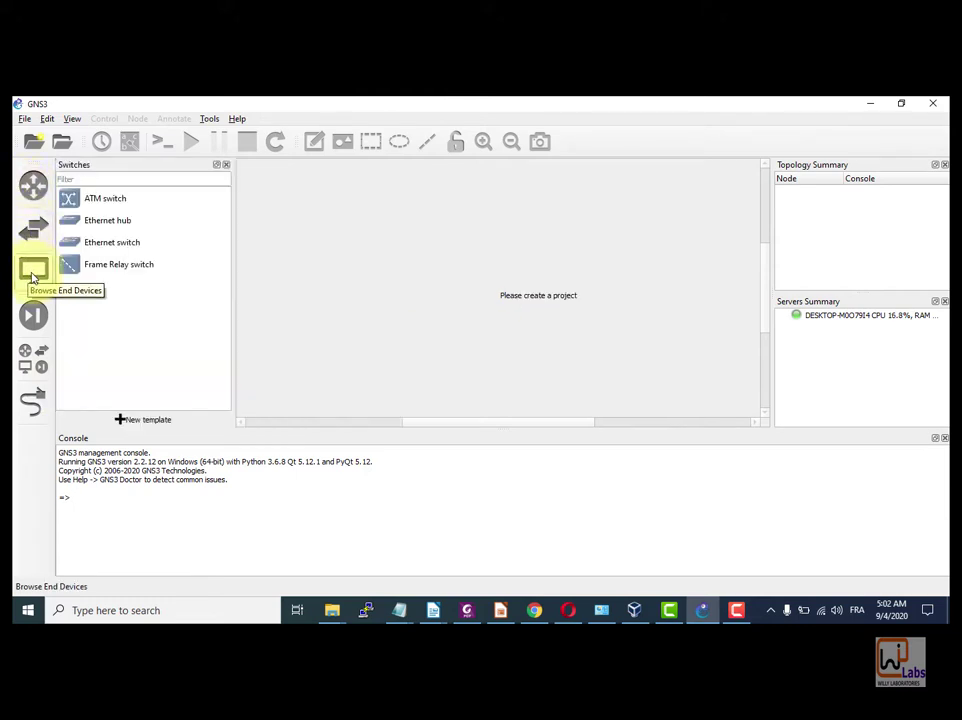
click(32, 272)
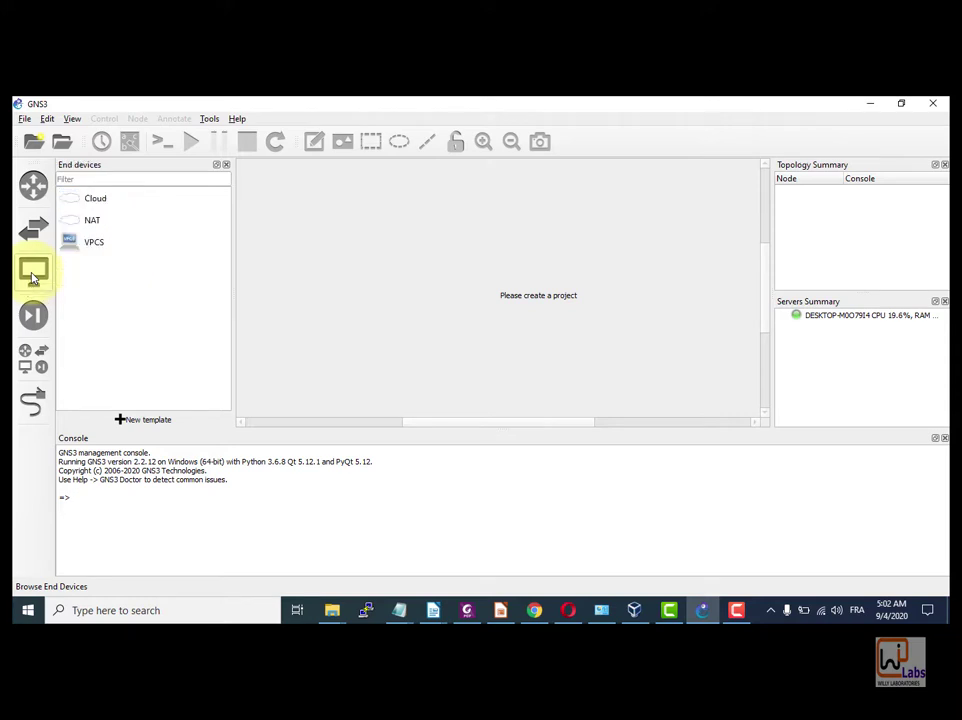
click(95, 244)
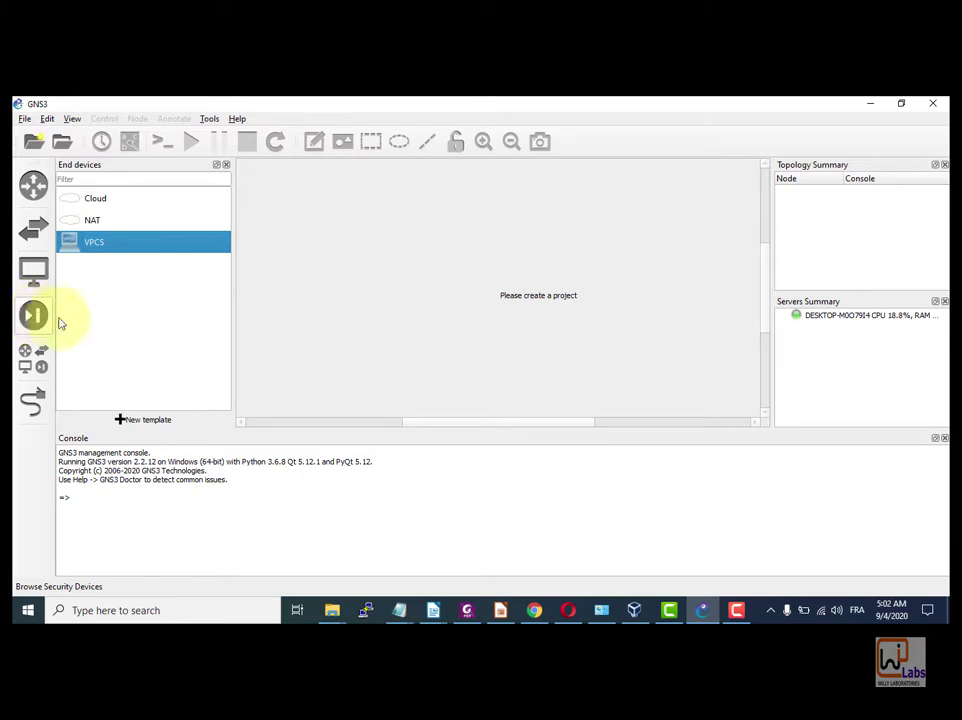
click(31, 401)
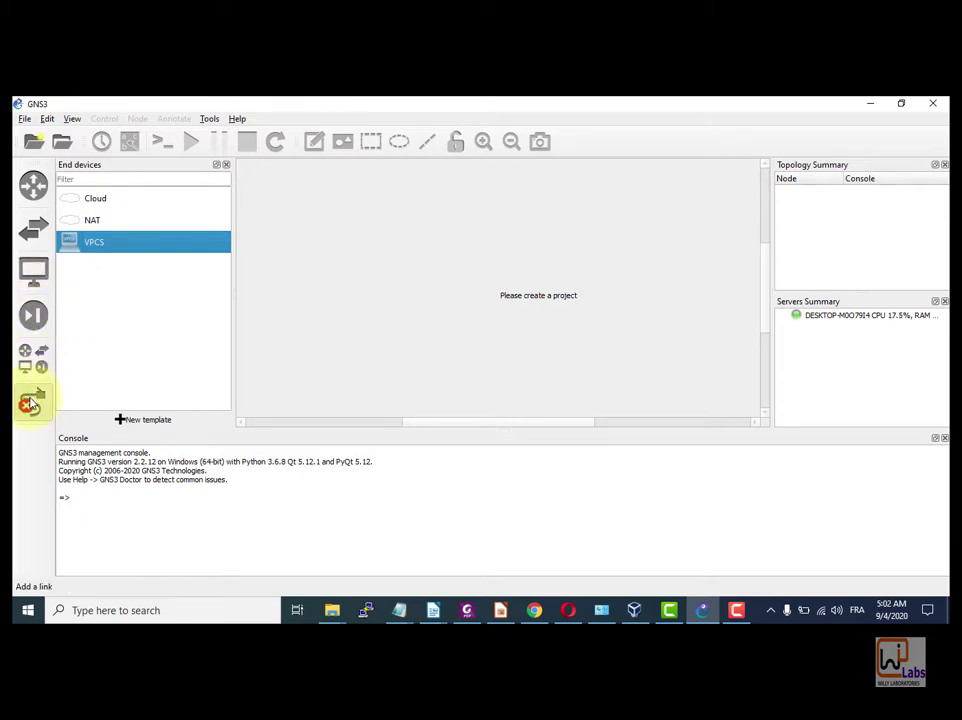
click(31, 401)
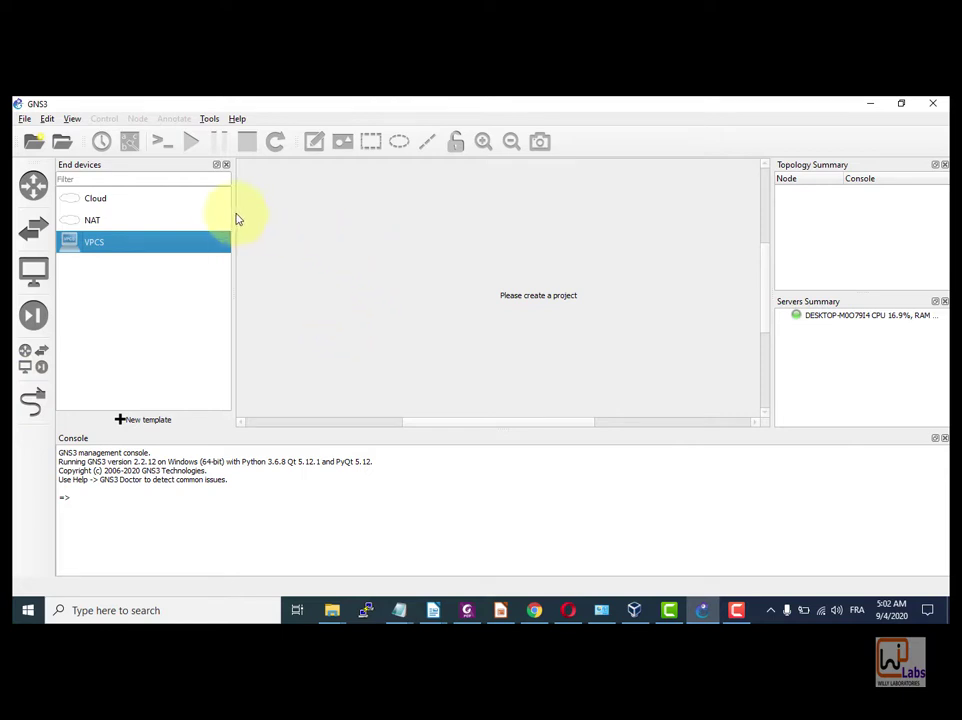
Enlarge the workspace by narrowing the device list and shortening the console, and widen the summaries to show the server's full CPU and RAM entry
drag(232, 214, 159, 216)
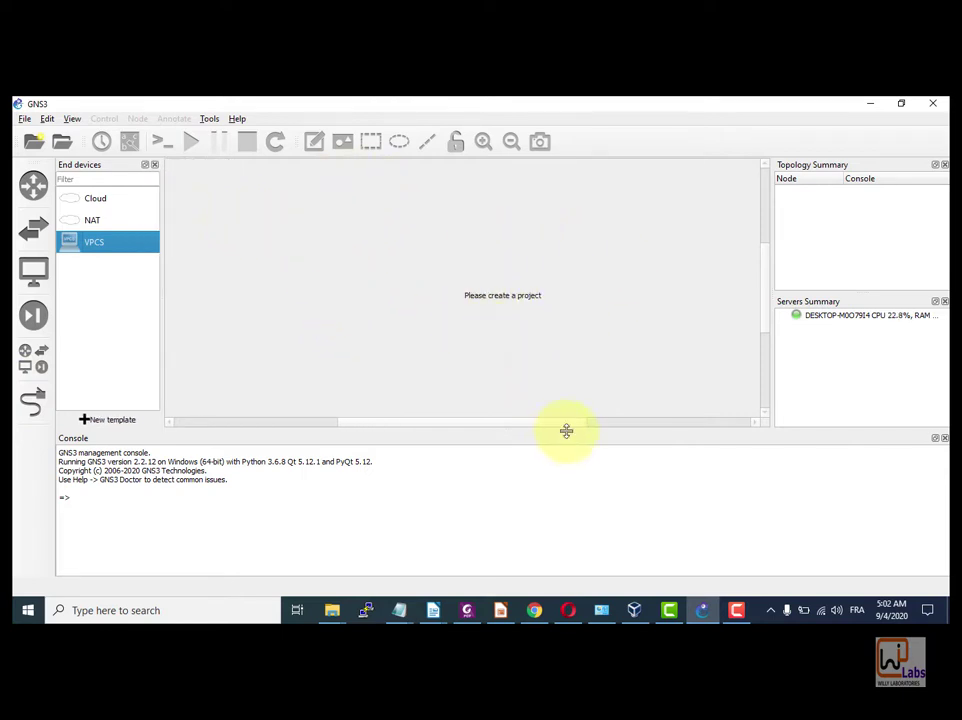
drag(567, 430, 571, 500)
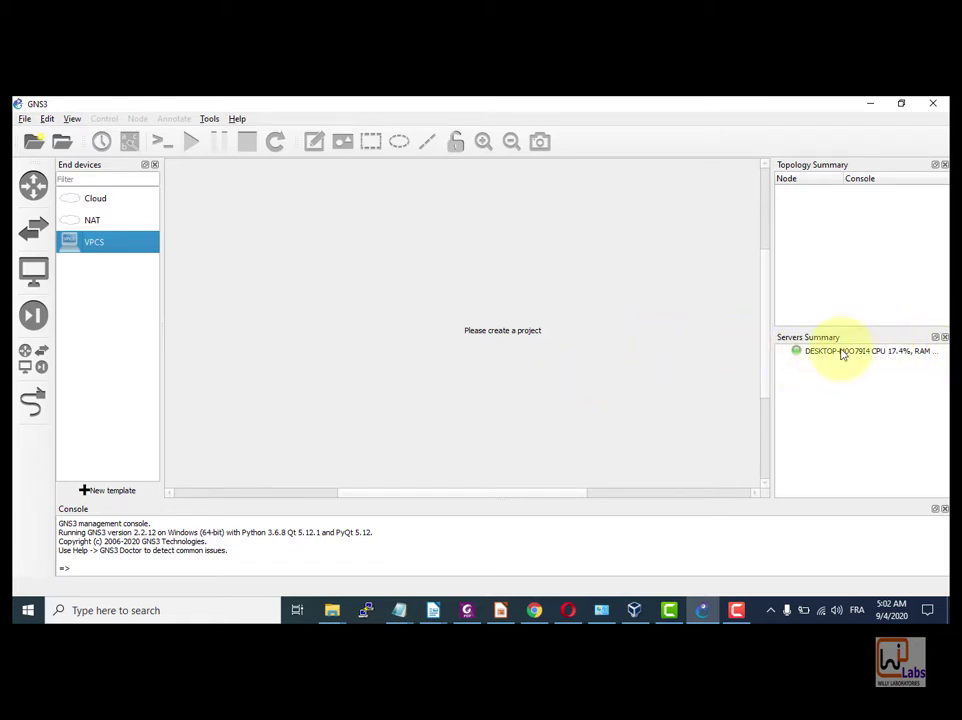
drag(769, 361, 686, 362)
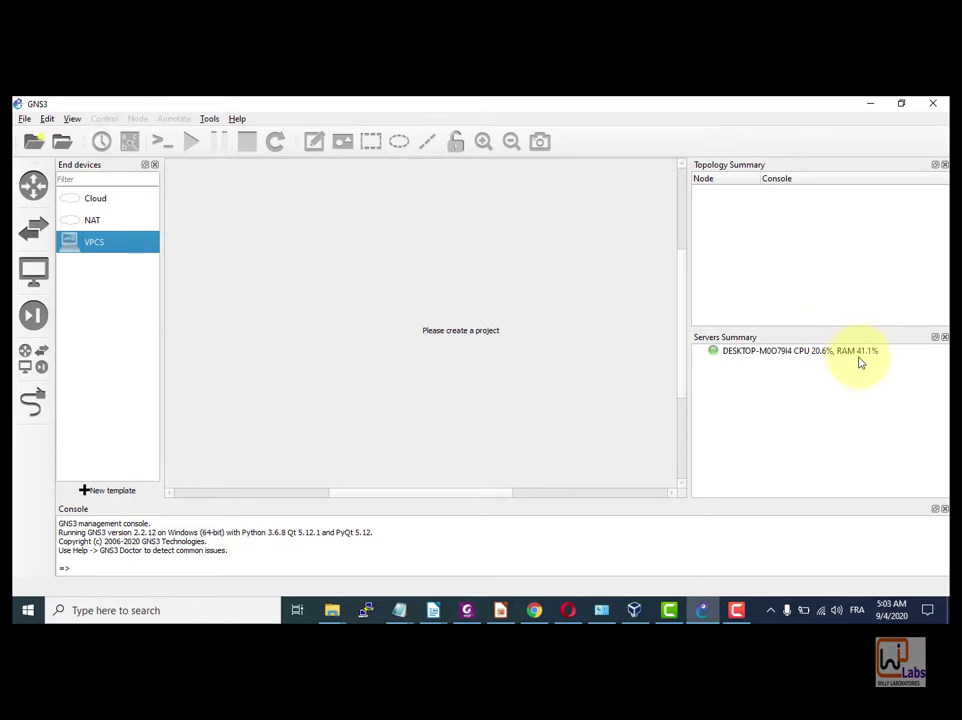
mouse_move(862, 362)
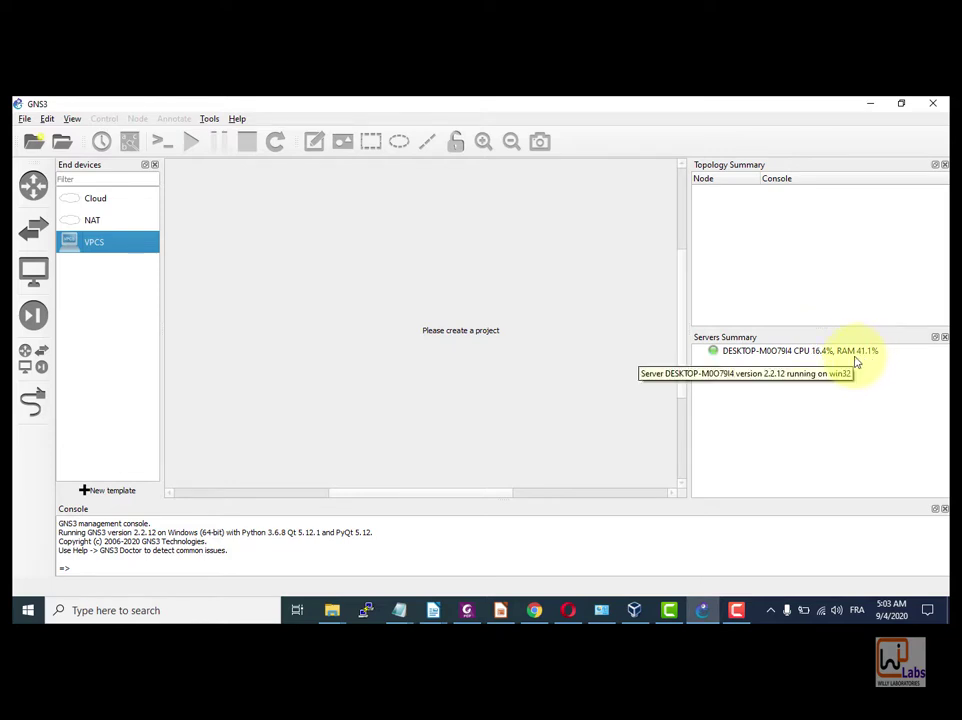